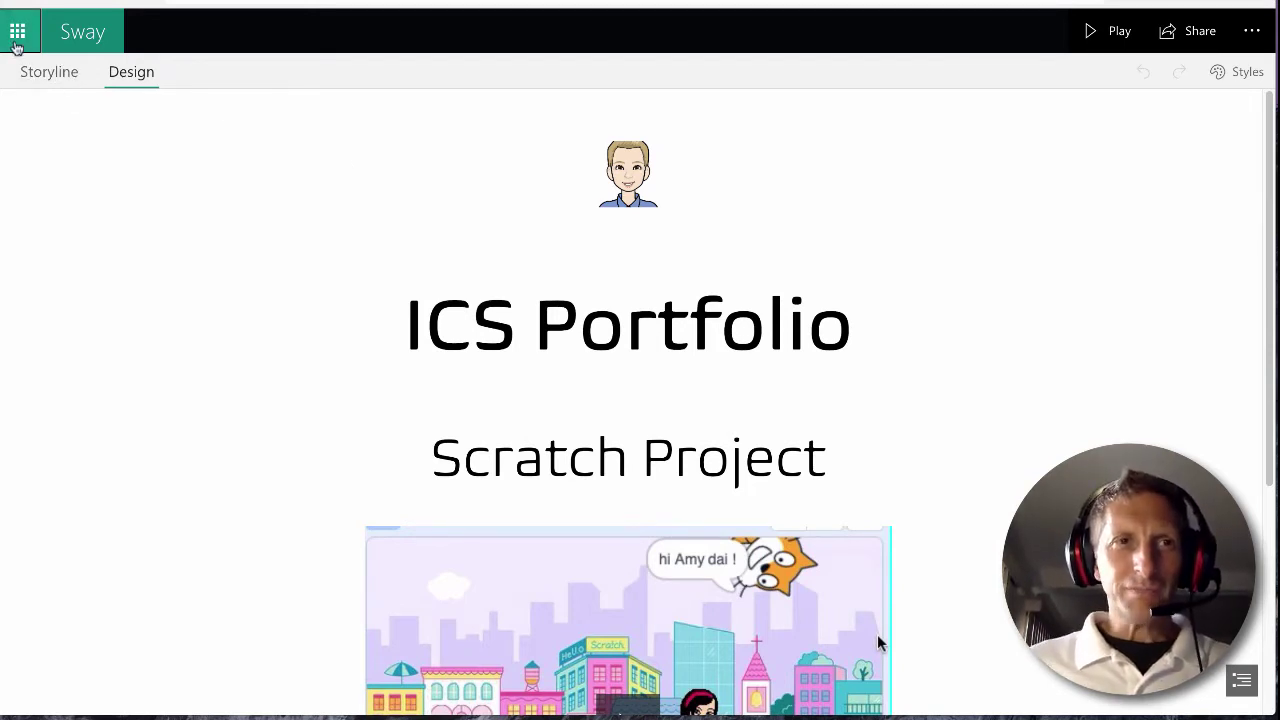
Step: Create a new blank Sway and title it "ICS Portfolio"
left_click(70, 31)
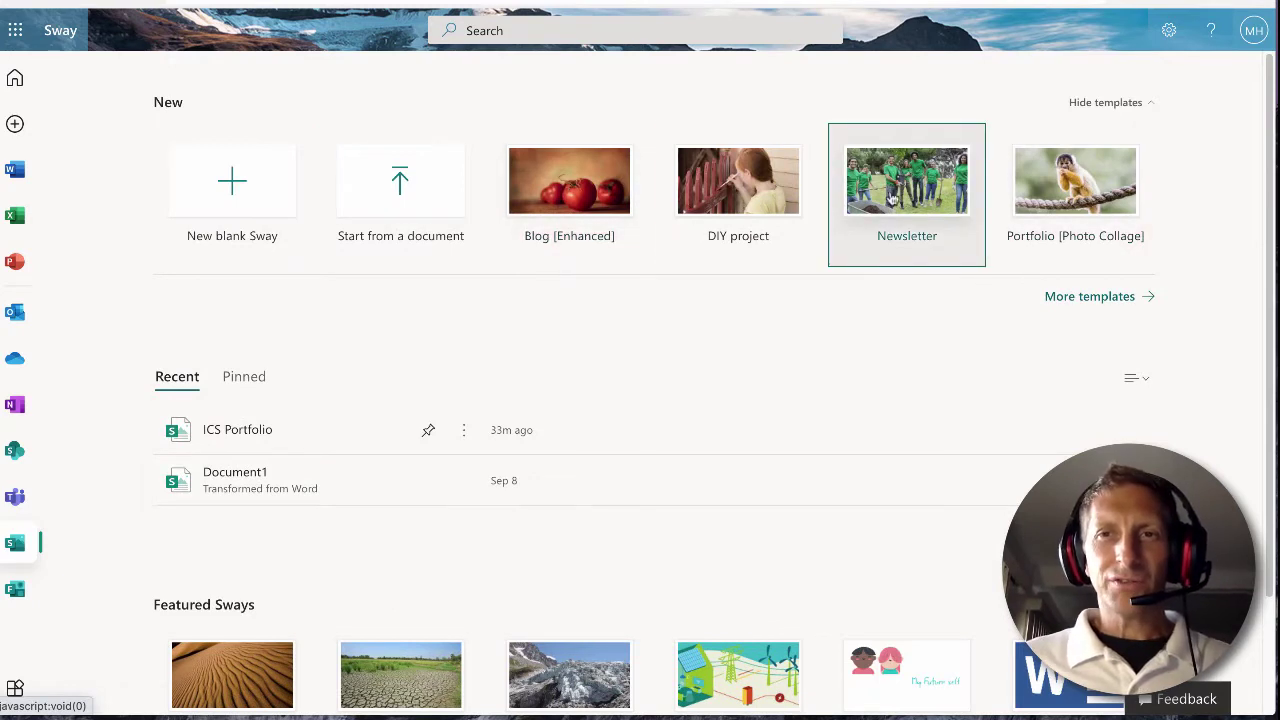
left_click(245, 192)
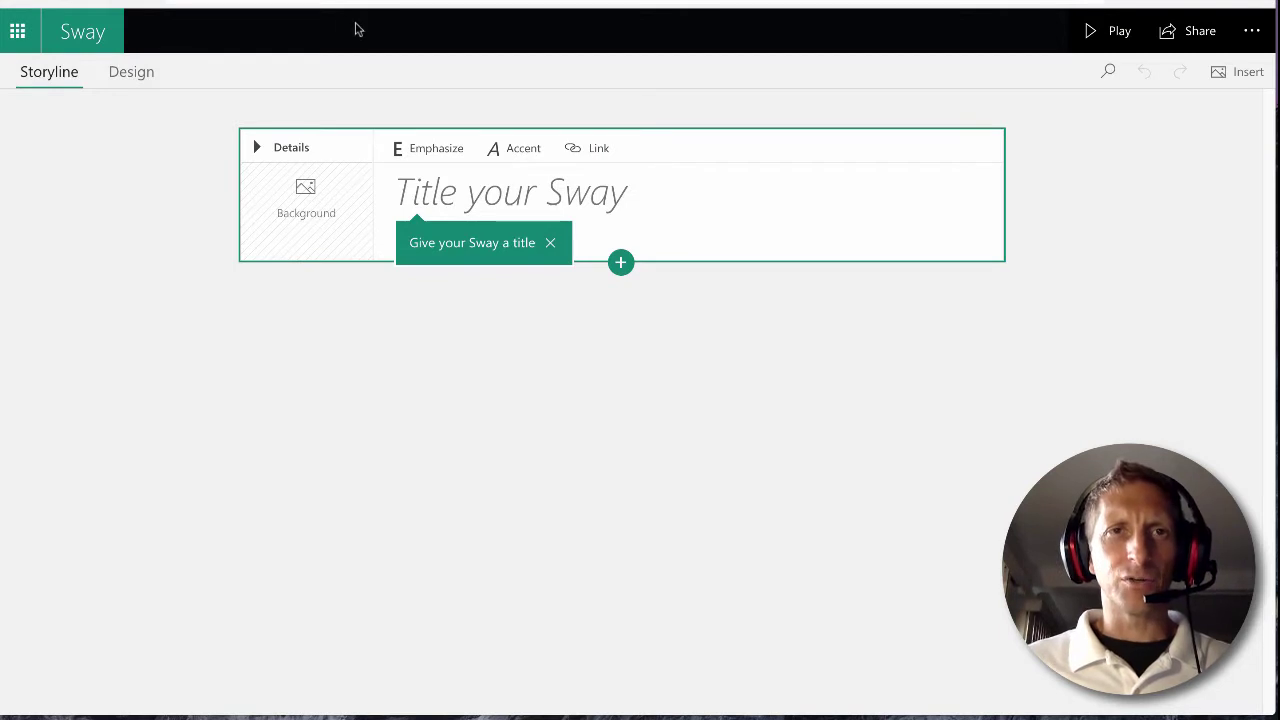
left_click(436, 186)
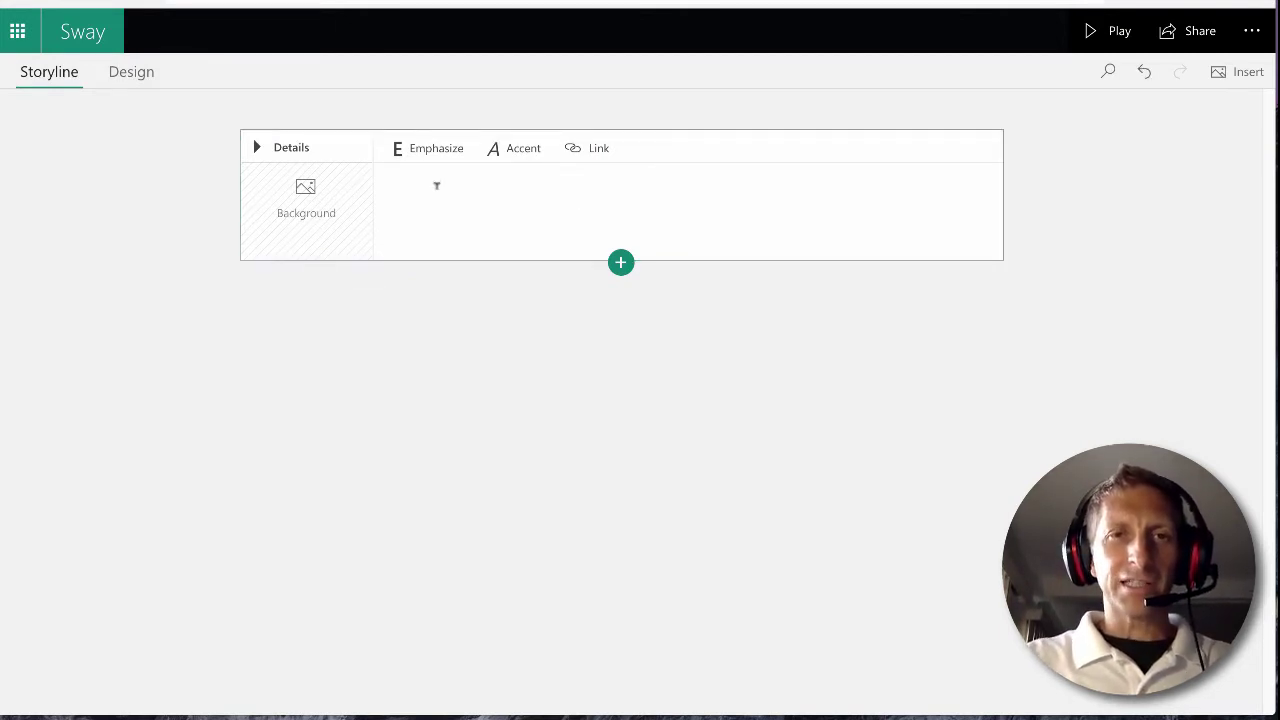
type("ICS")
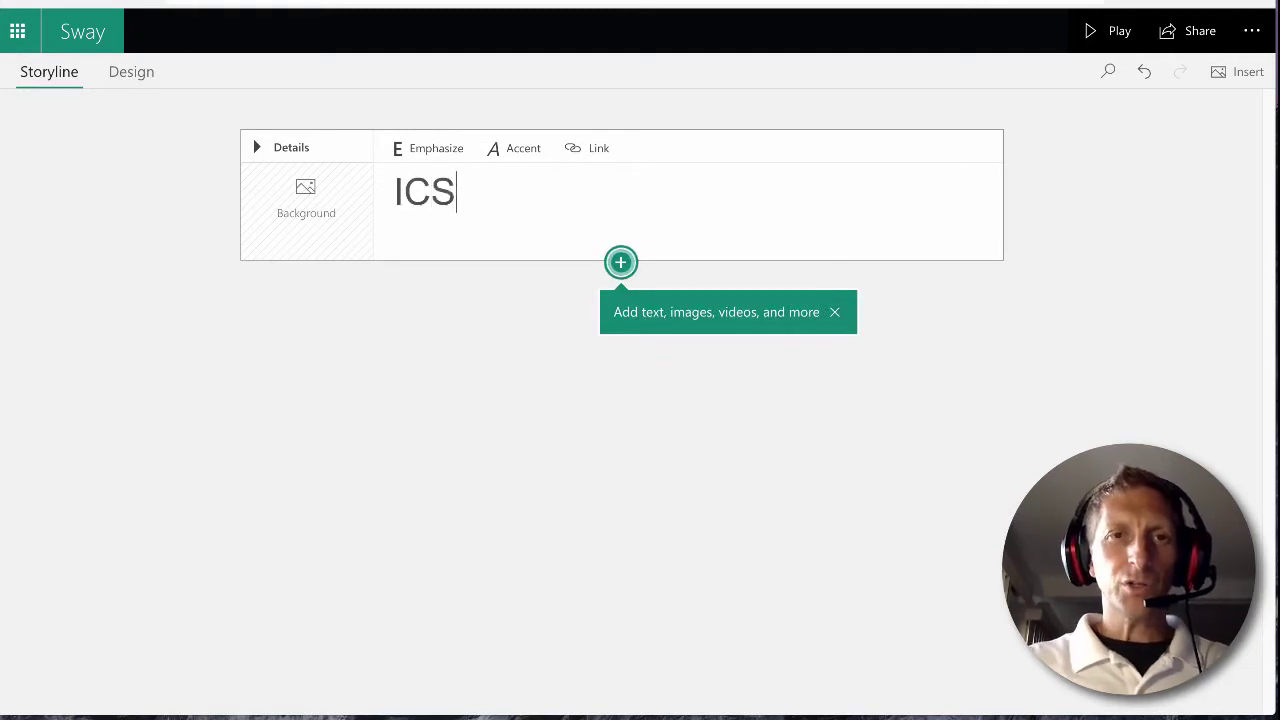
type(" Portfolio")
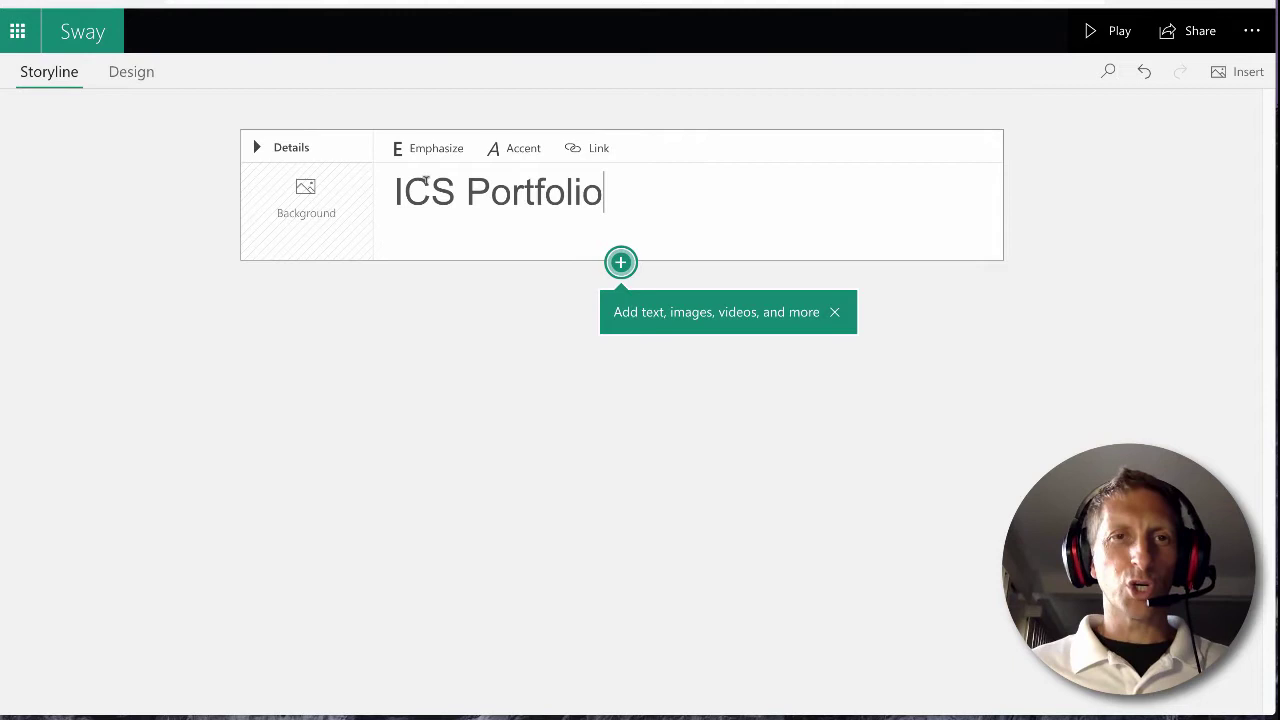
Step: Set the green field and cloudy sky picture from the Nature suggestions as the title card's background and preview the Sway
left_click(334, 214)
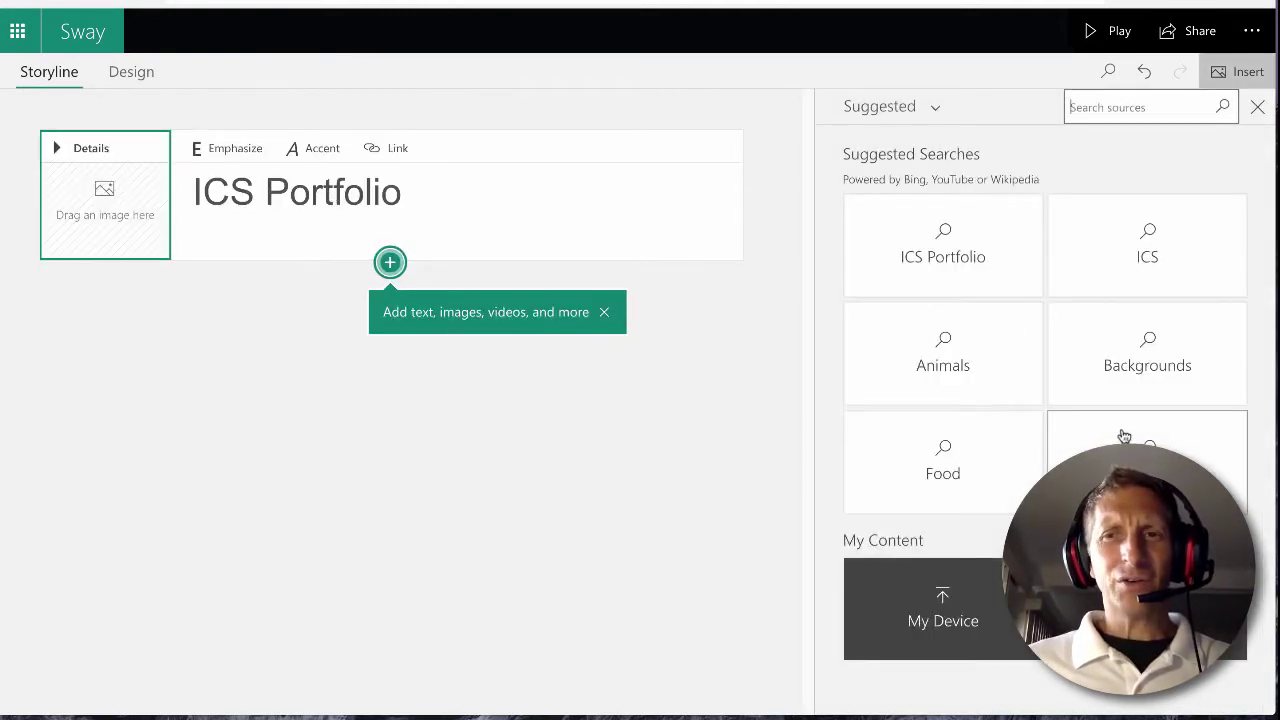
left_click(1080, 430)
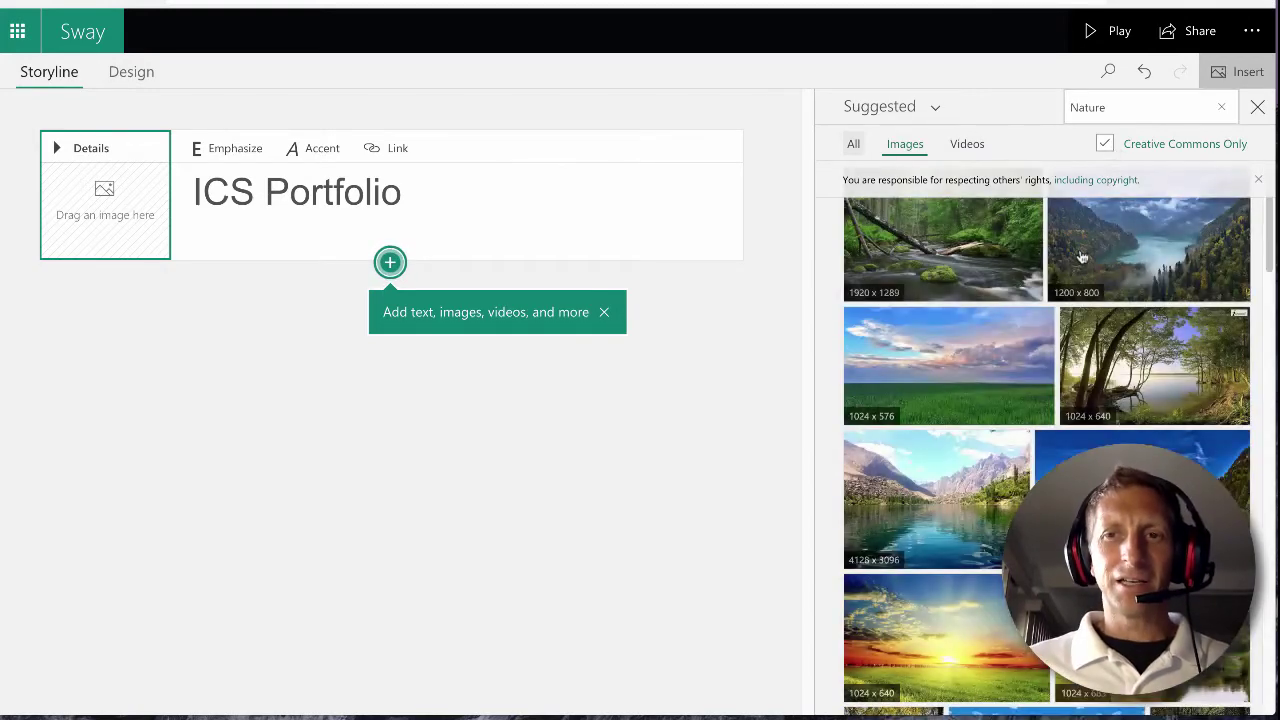
scroll(1083, 315, "down", 3)
scroll(1083, 310, "up", 3)
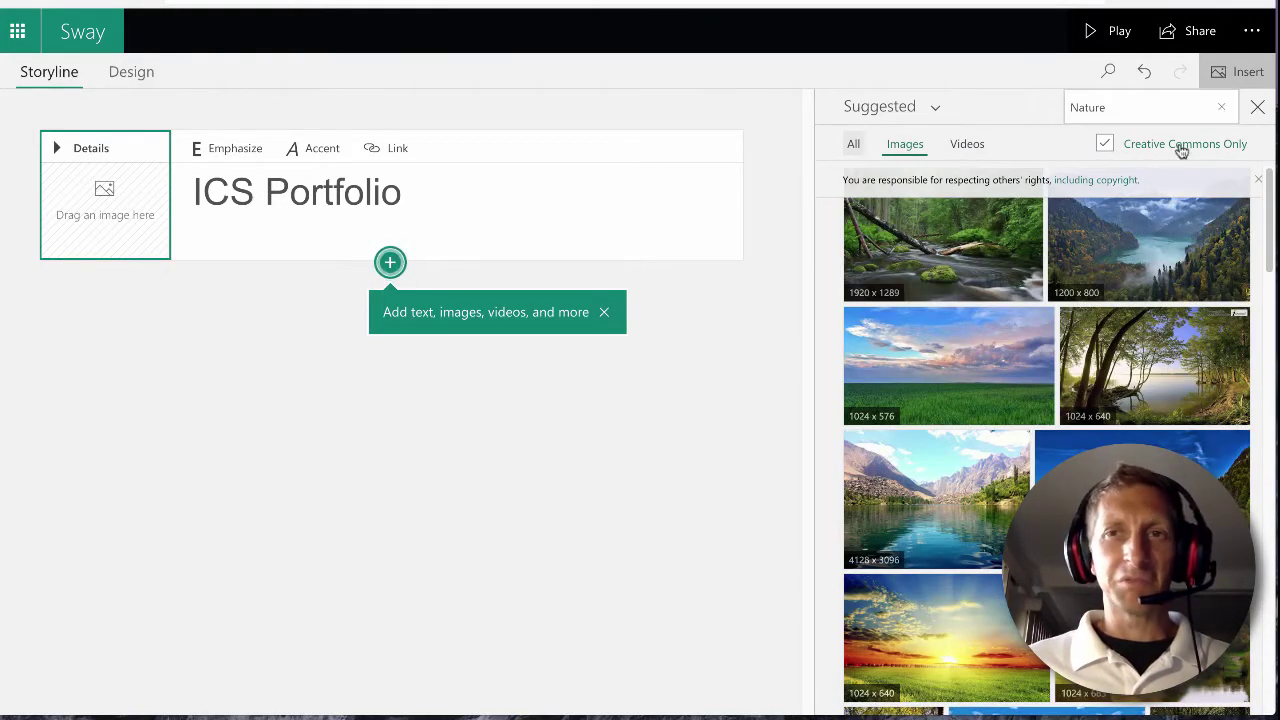
left_click(1221, 107)
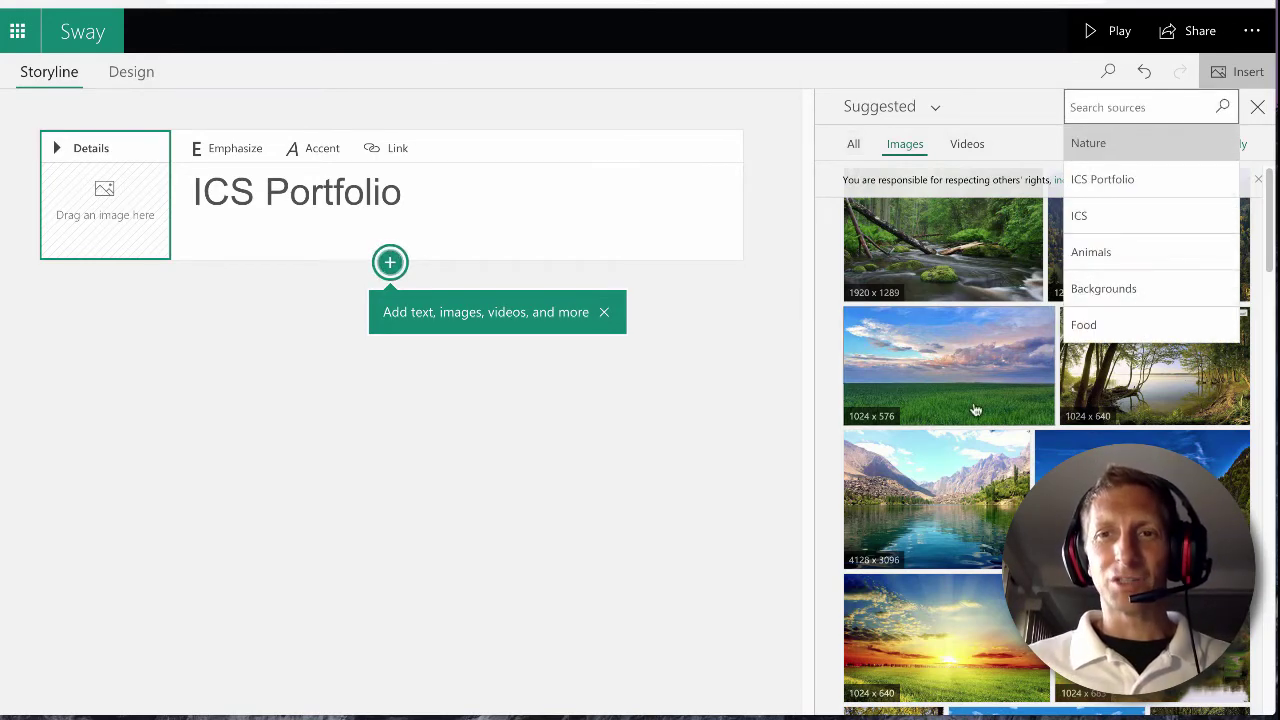
left_click(969, 369)
left_click(1182, 110)
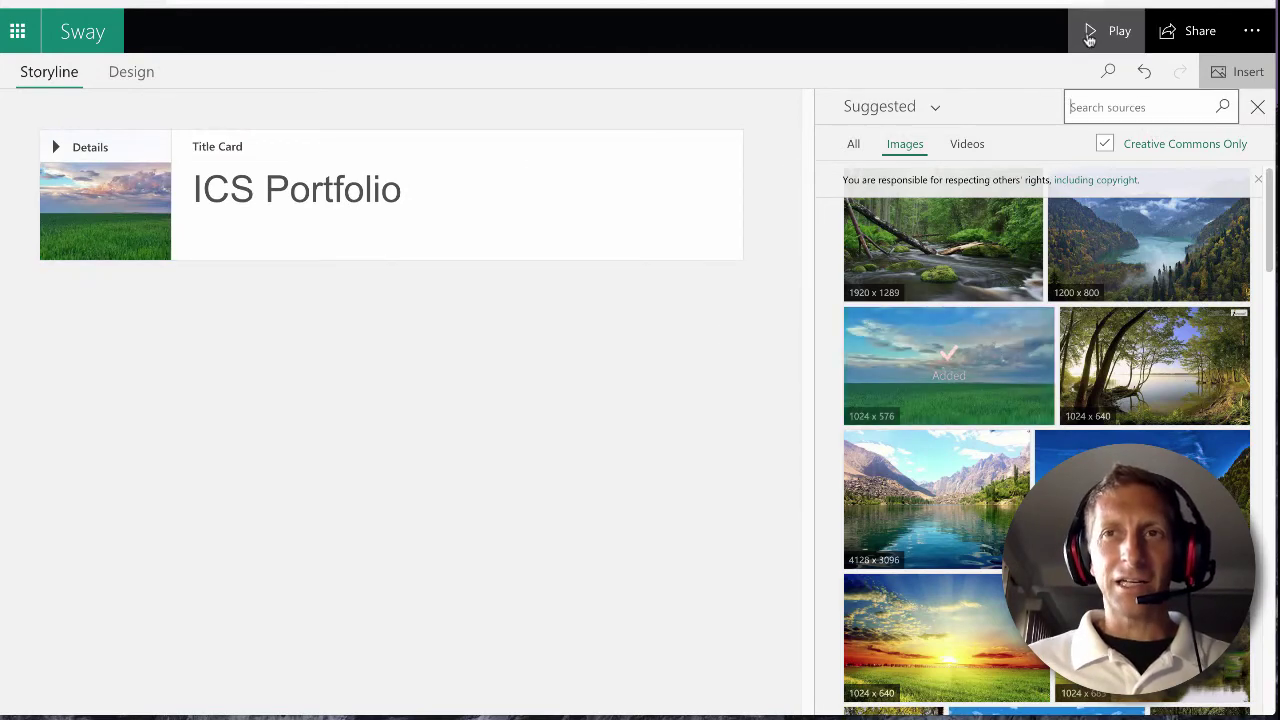
left_click(1090, 34)
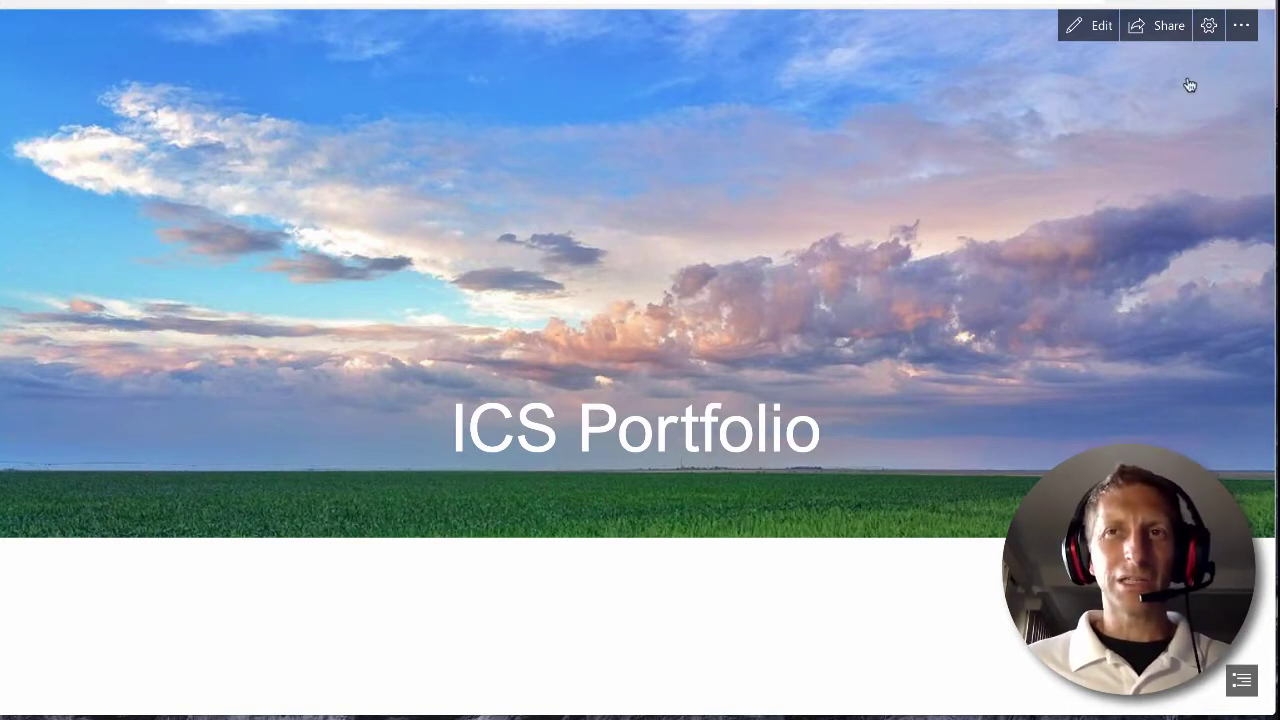
left_click(1092, 25)
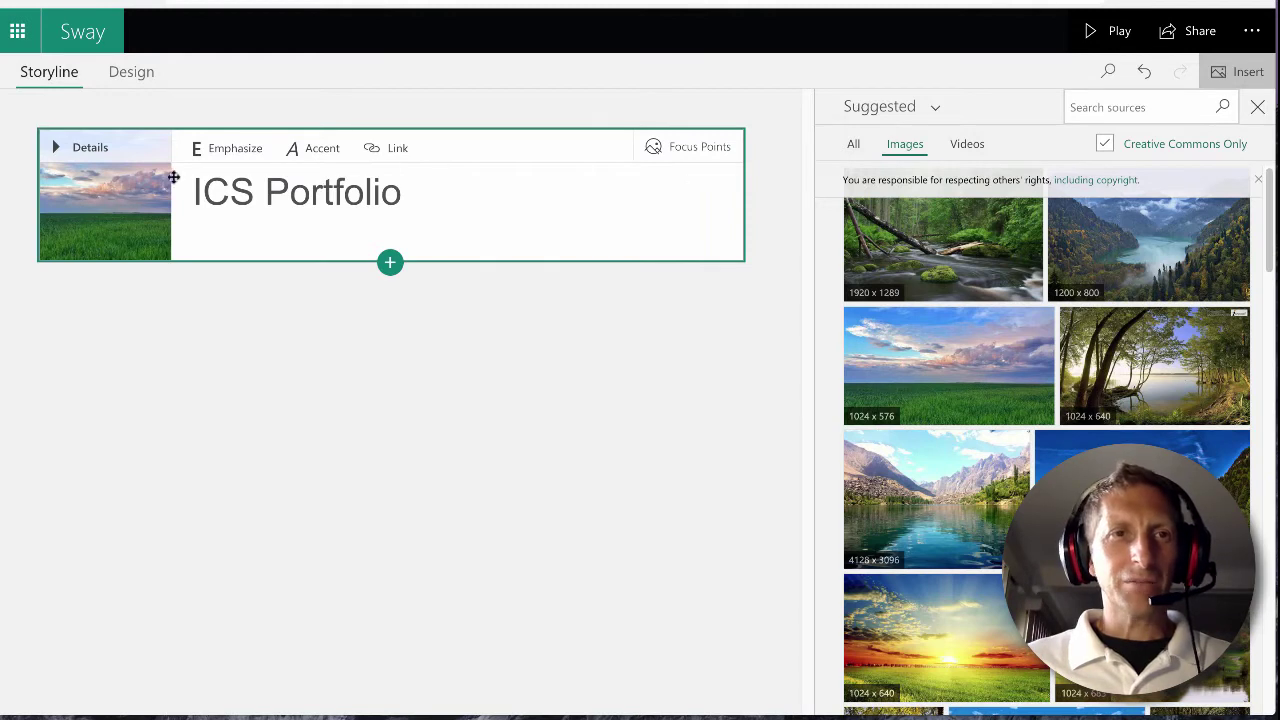
Step: Expand the title card's details and delete its background image
left_click(68, 147)
left_click(87, 395)
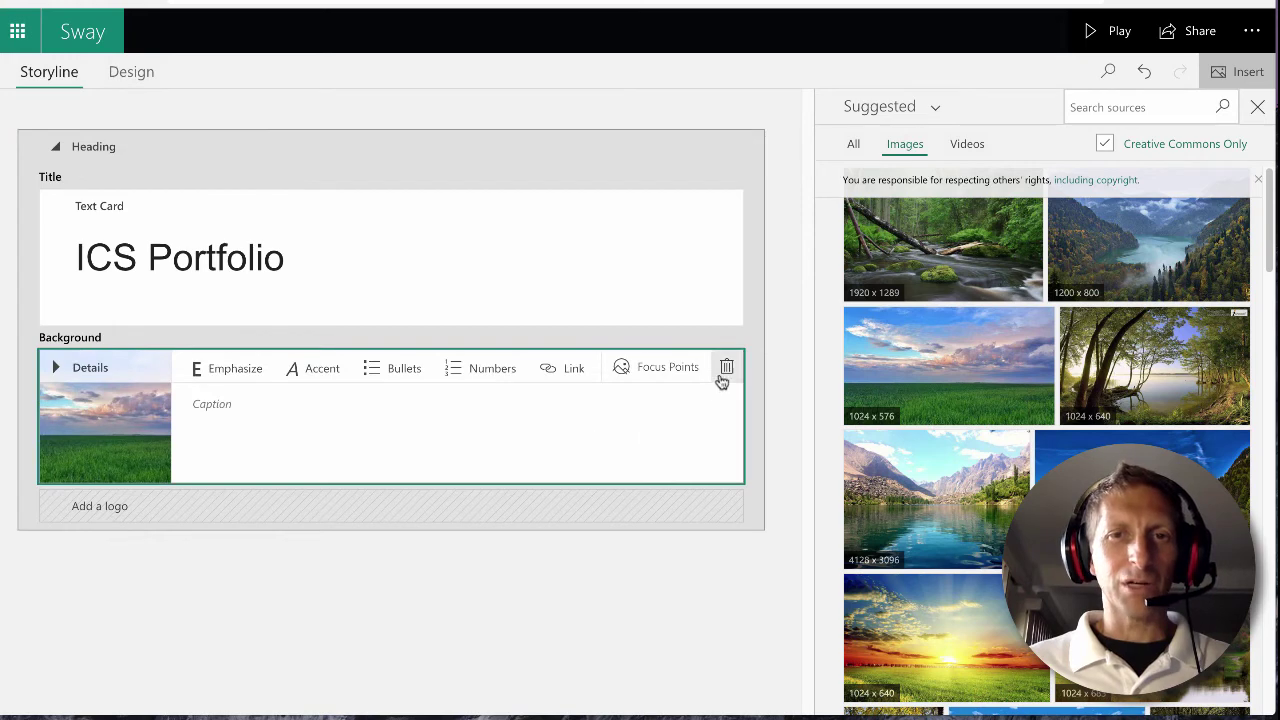
left_click(726, 369)
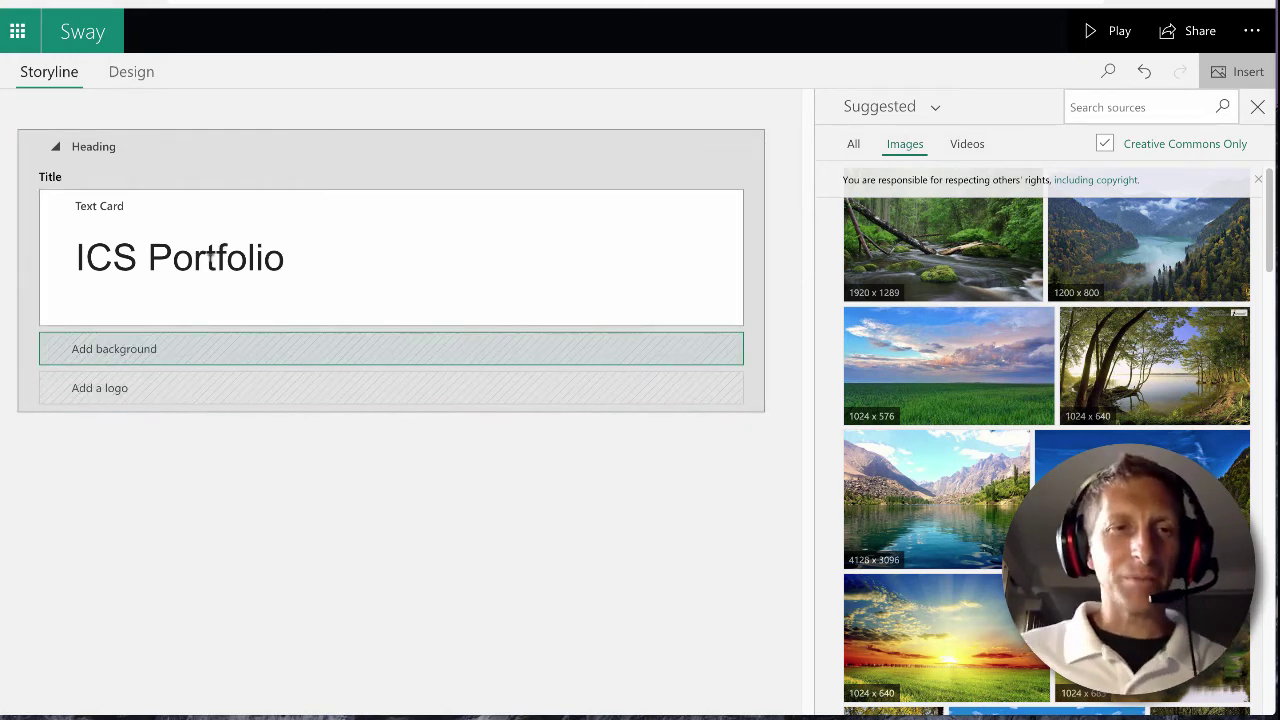
Step: Add pixton-avatar-headshot.png as the title card's logo and check it in the design view
left_click(150, 397)
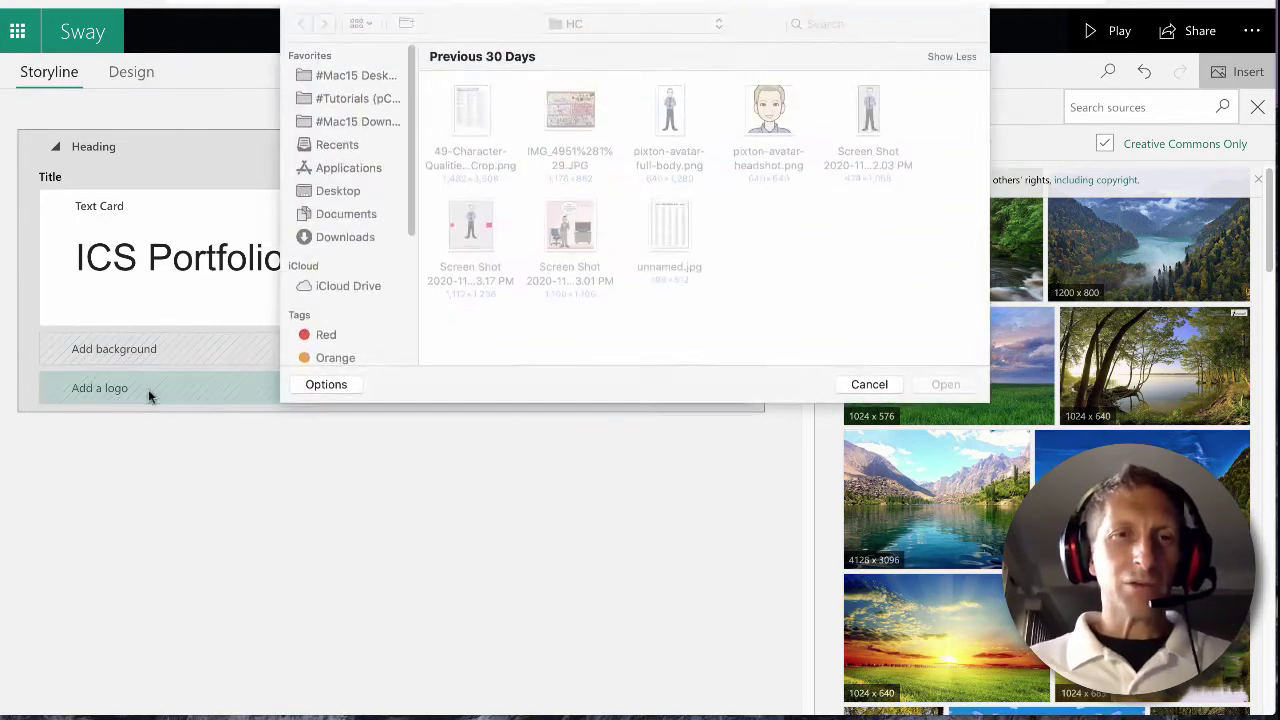
left_click(777, 108)
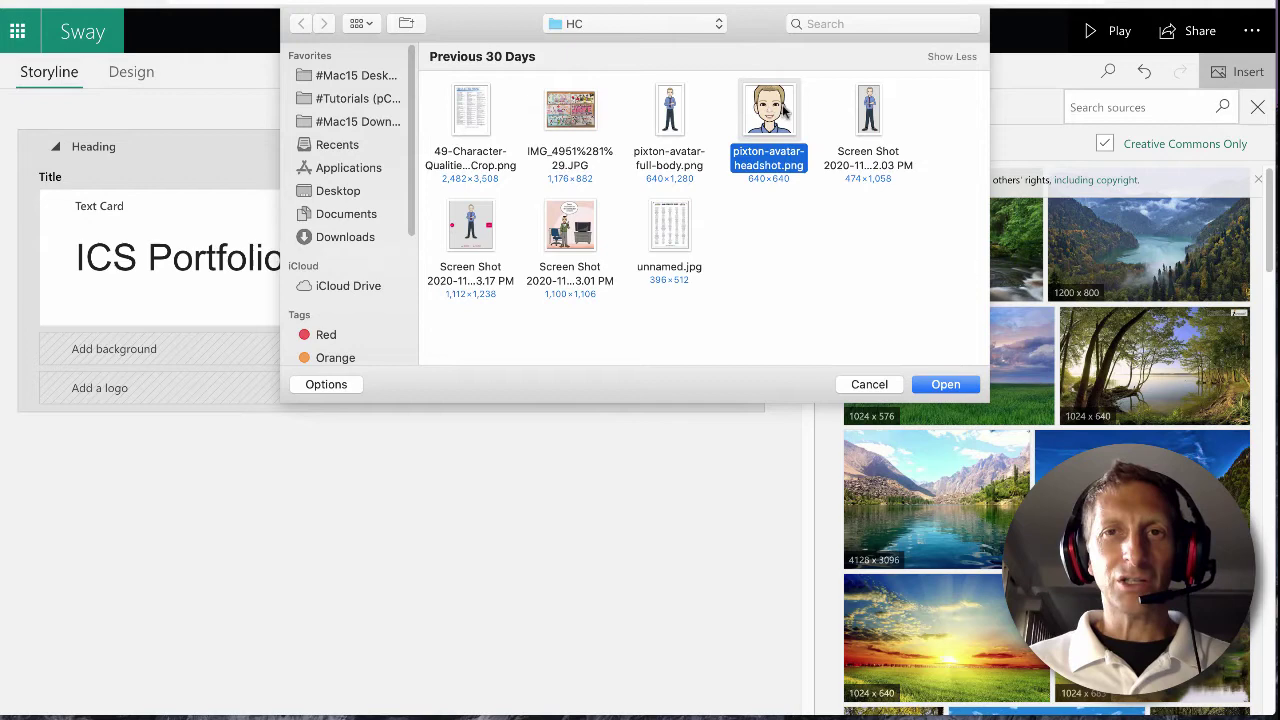
left_click(932, 385)
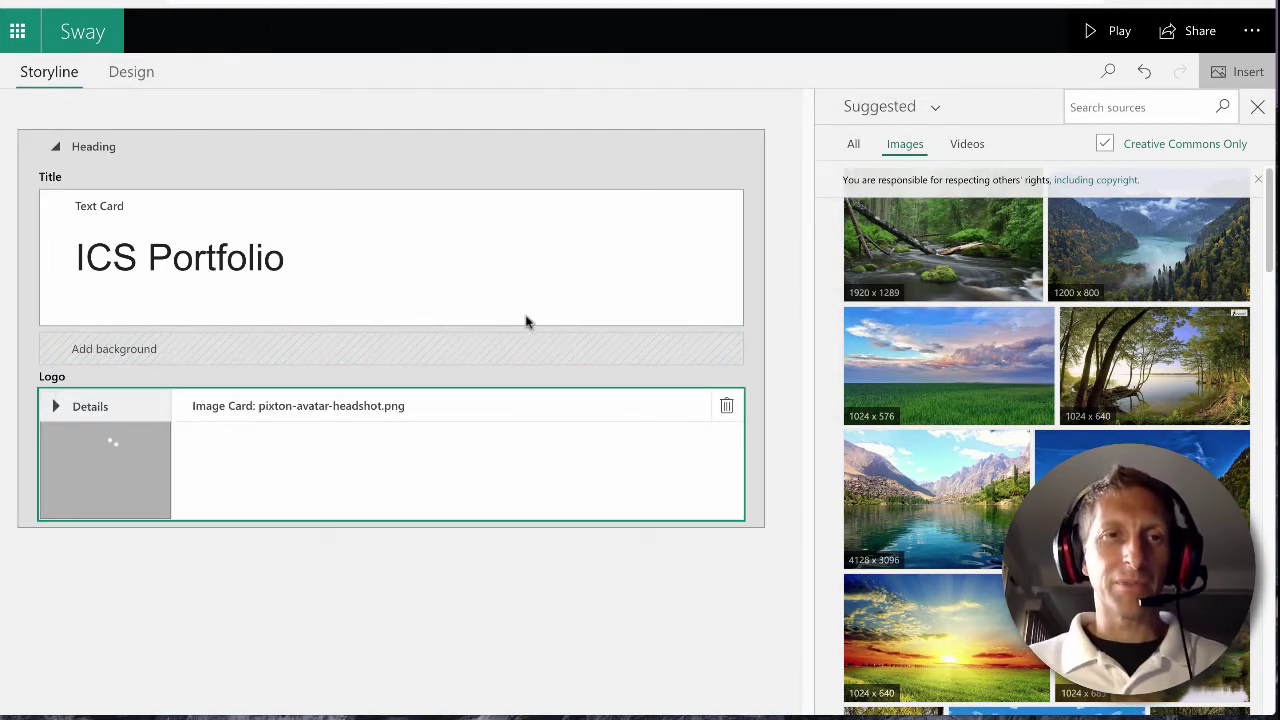
left_click(138, 78)
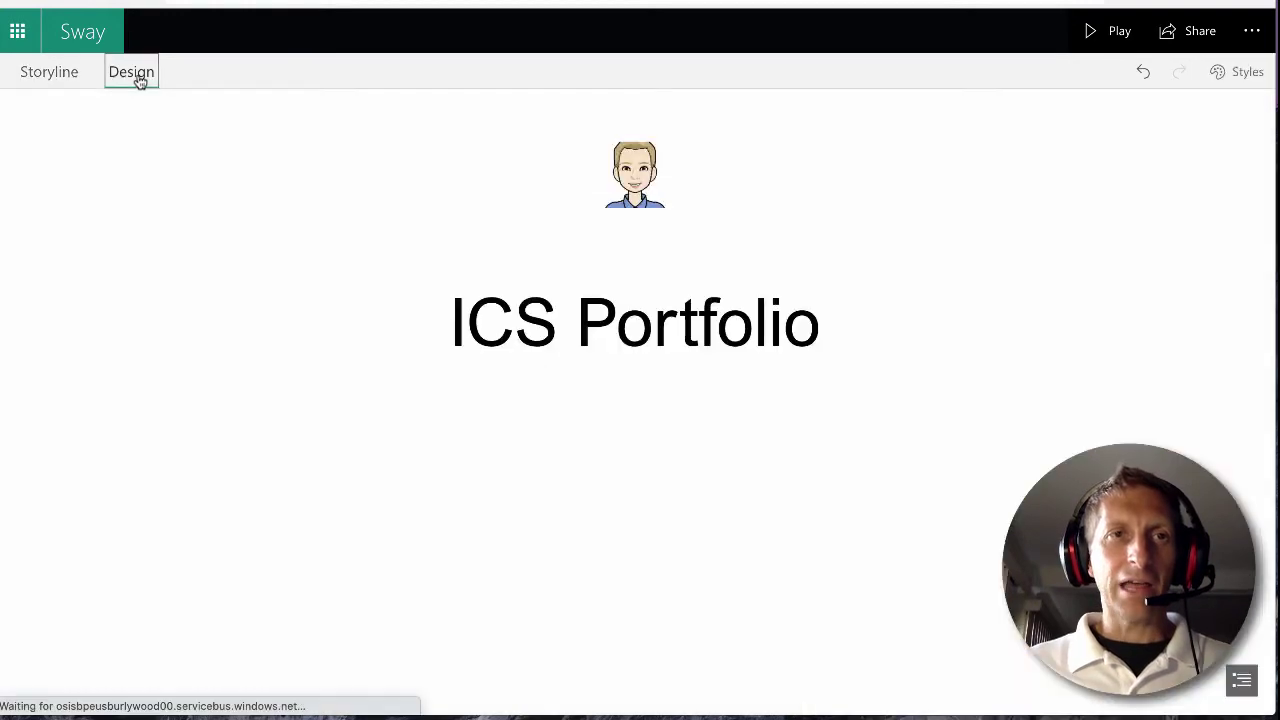
left_click(76, 80)
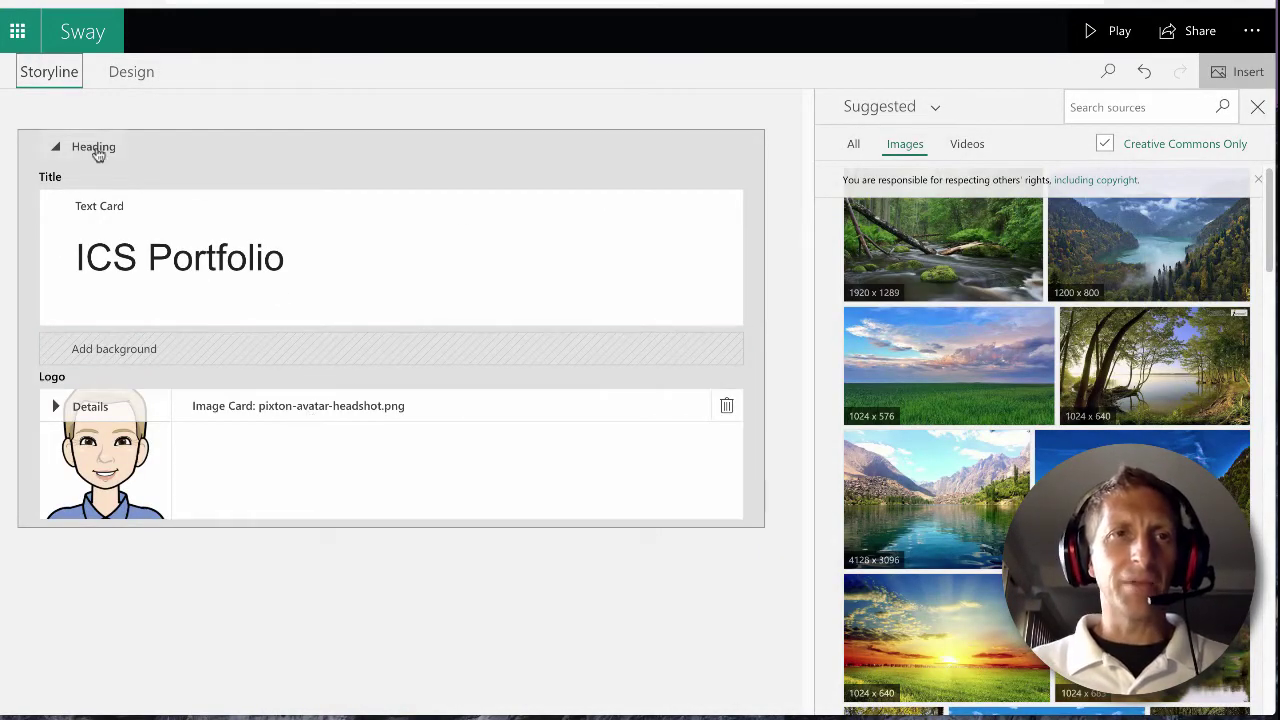
Step: Close the suggested media and collapse the heading details of the title card
left_click(366, 520)
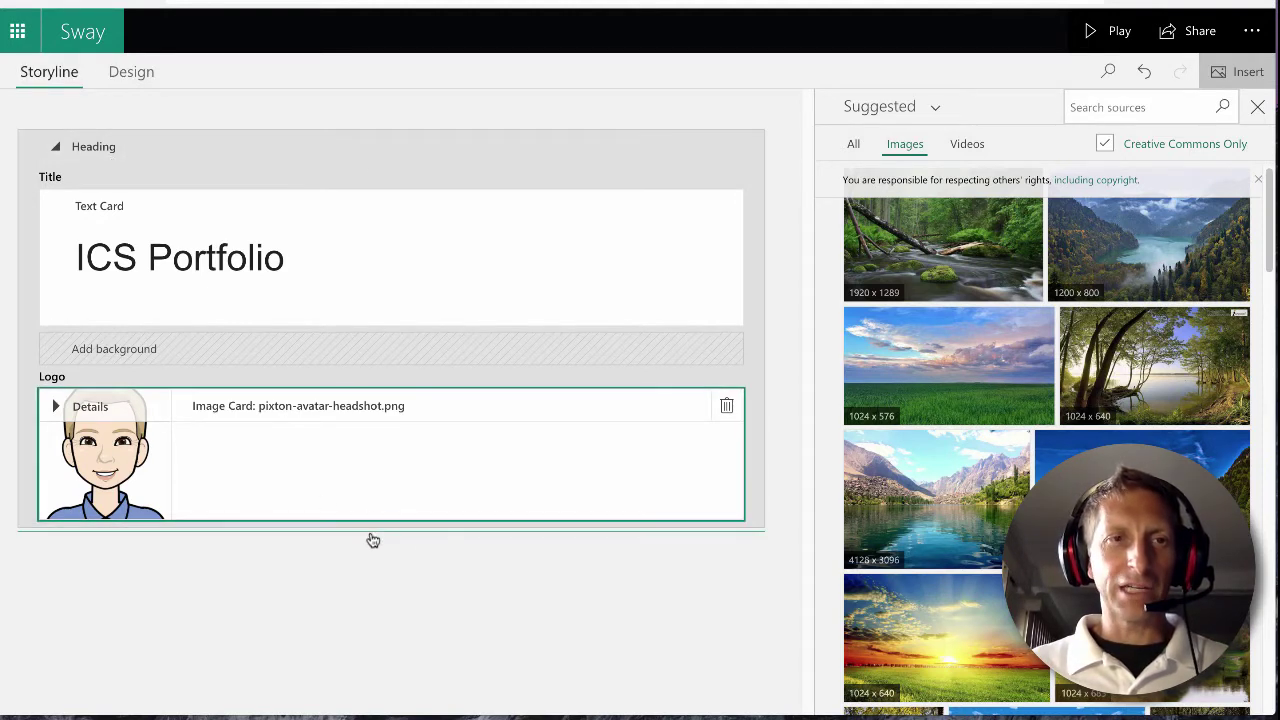
left_click(30, 62)
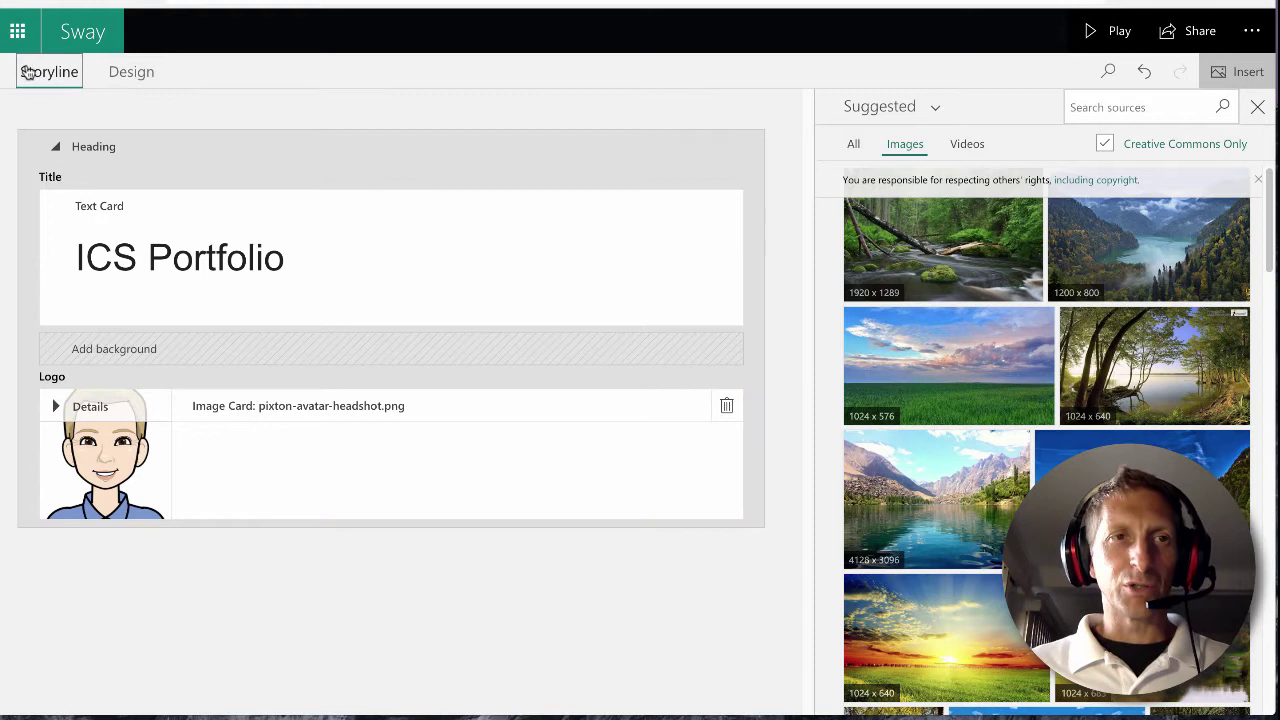
left_click(1257, 106)
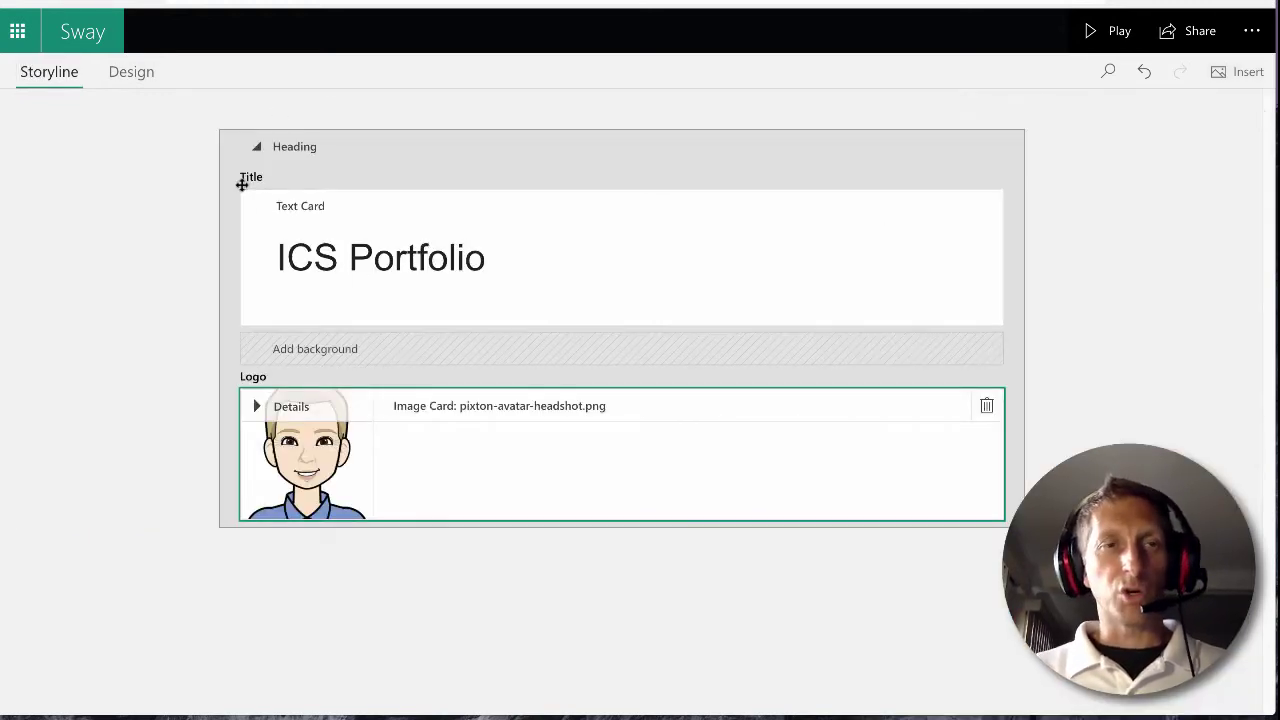
key("ctrl+z")
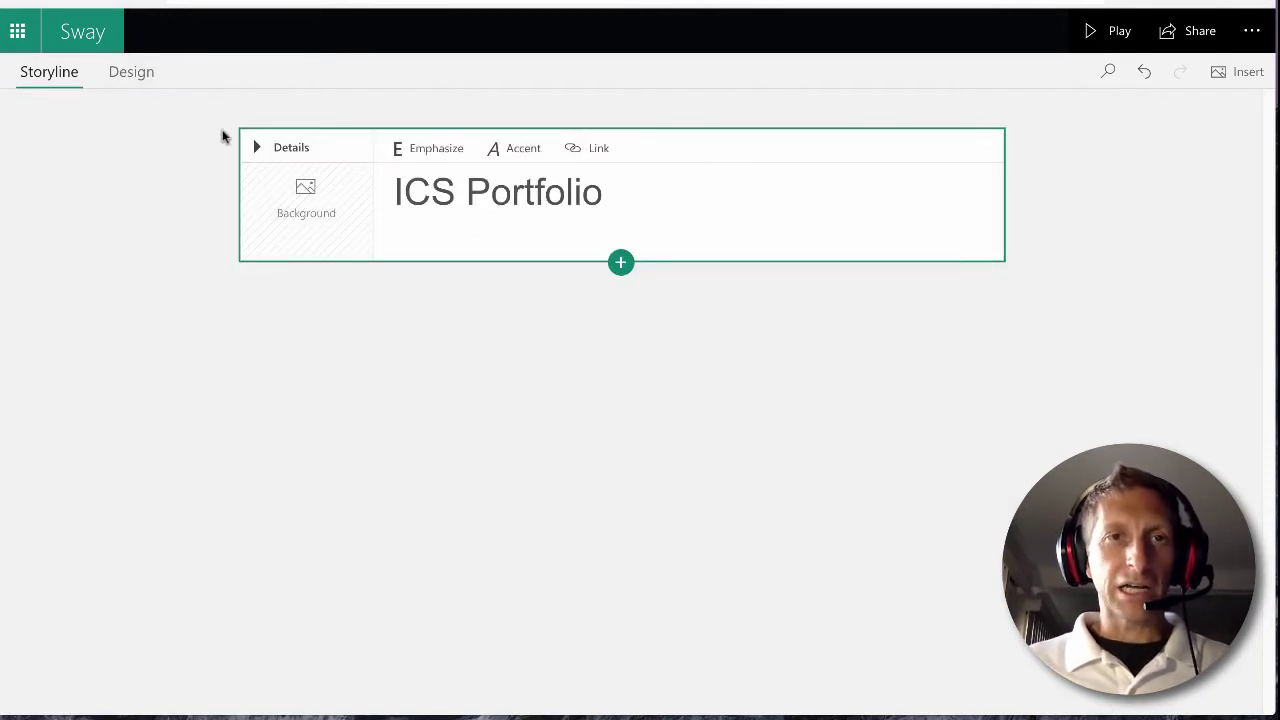
Step: Add a Heading 1 card below the title card and enter "Microsoft Word Quiz" as its text
left_click(622, 266)
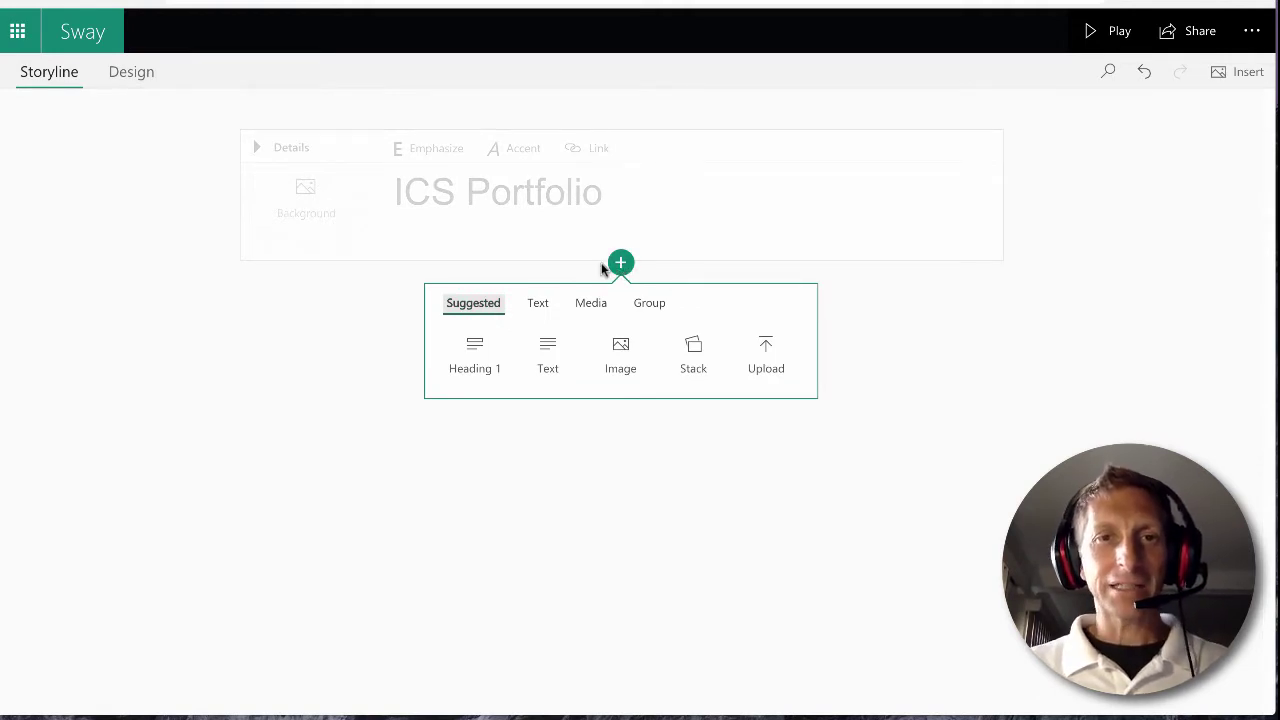
left_click(482, 367)
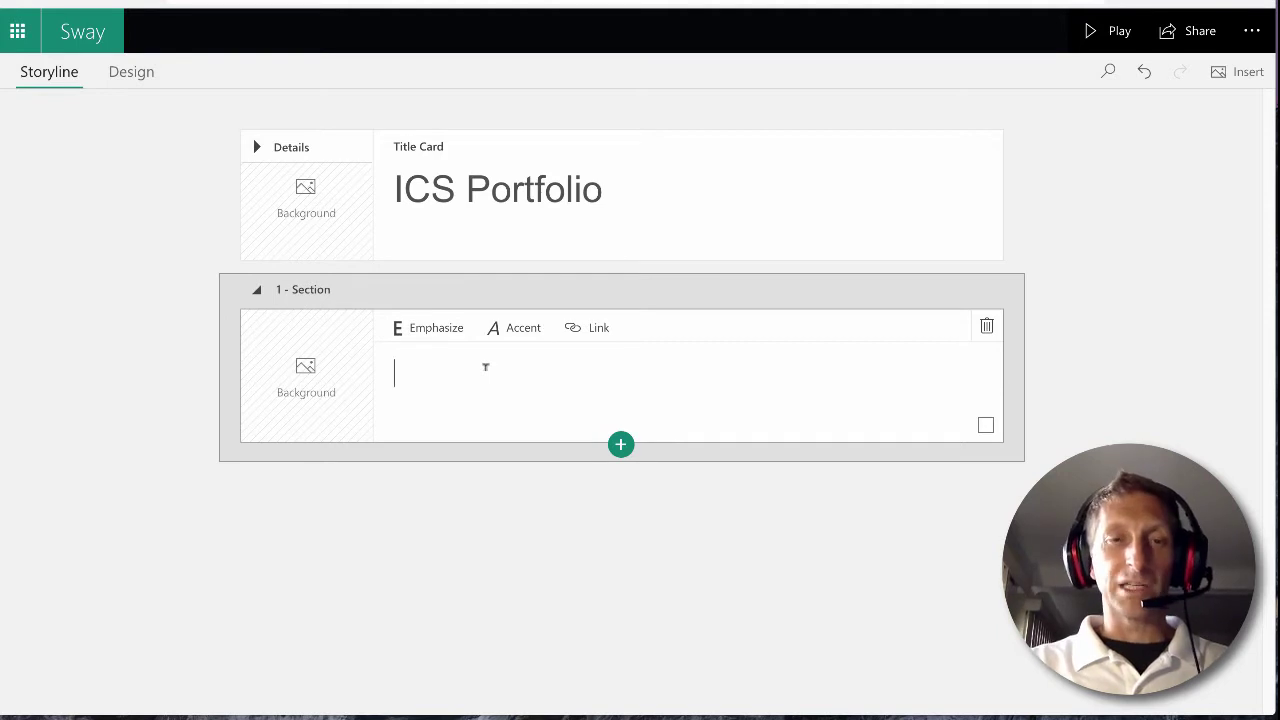
type("Microsoft D")
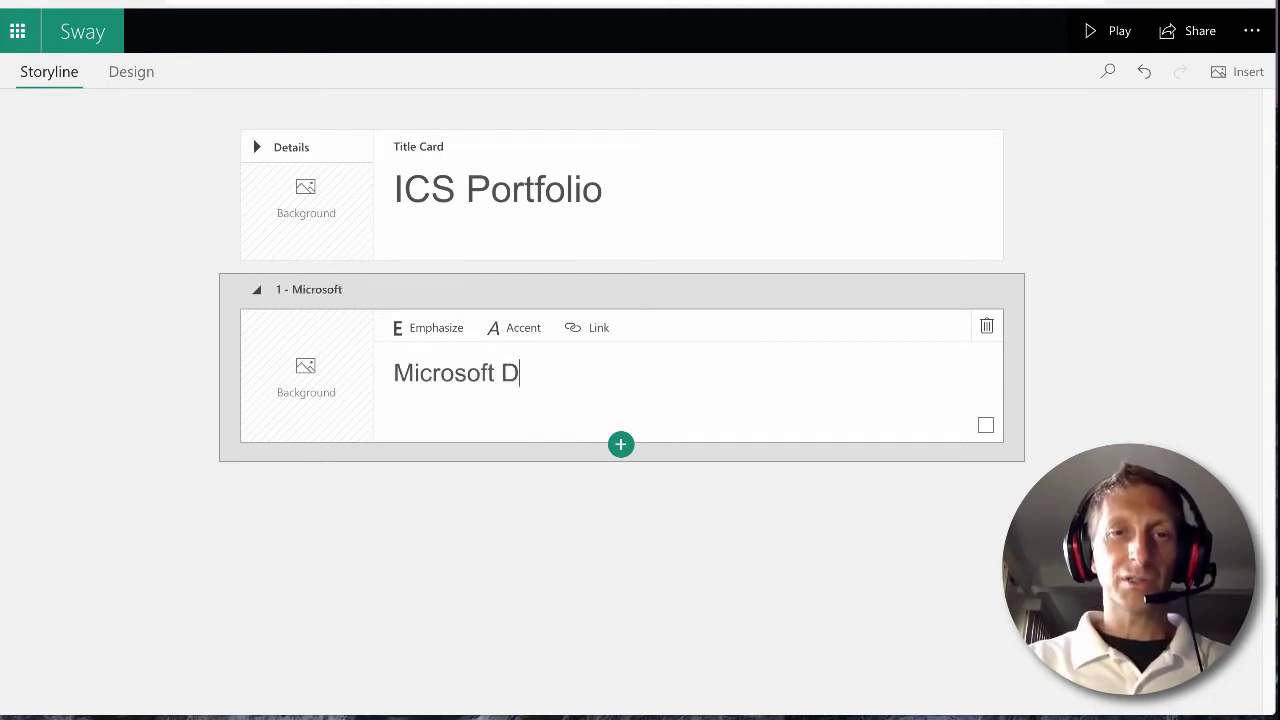
key("BackSpace")
type("Word Quiz")
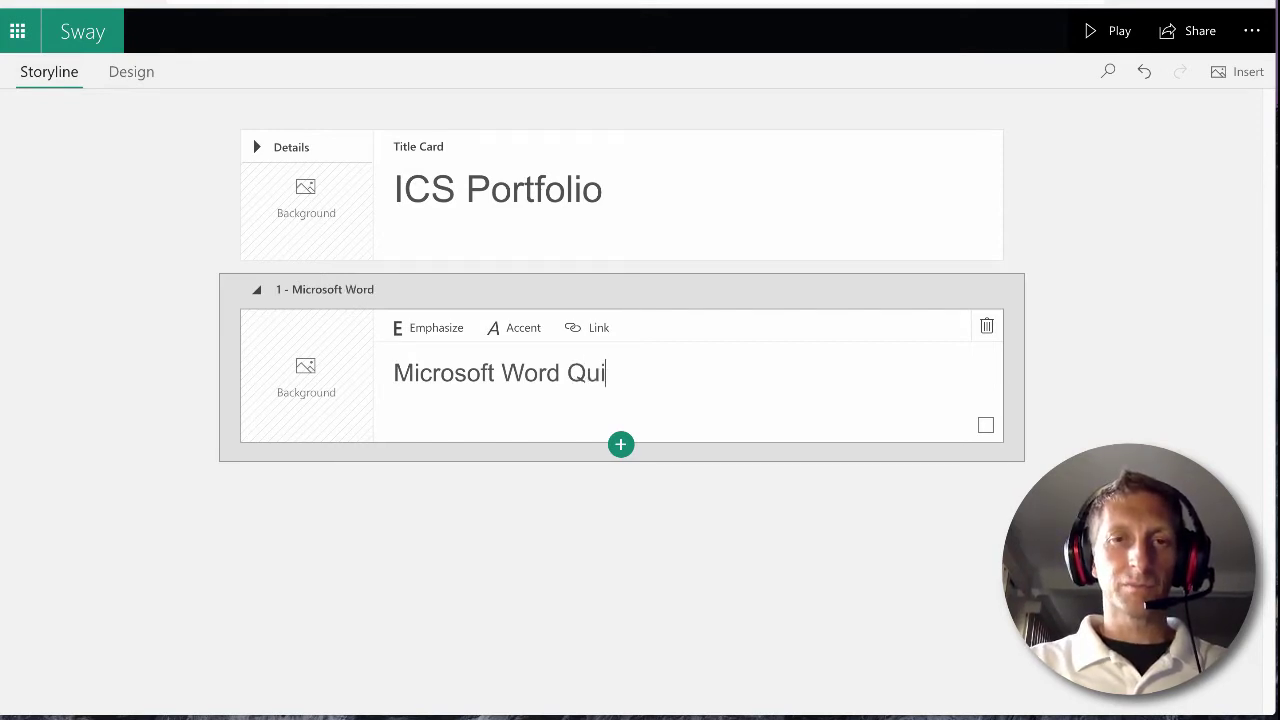
Step: Insert an empty image card under the Microsoft Word Quiz heading and look over the Scratch Project section of the finished example portfolio
left_click(621, 445)
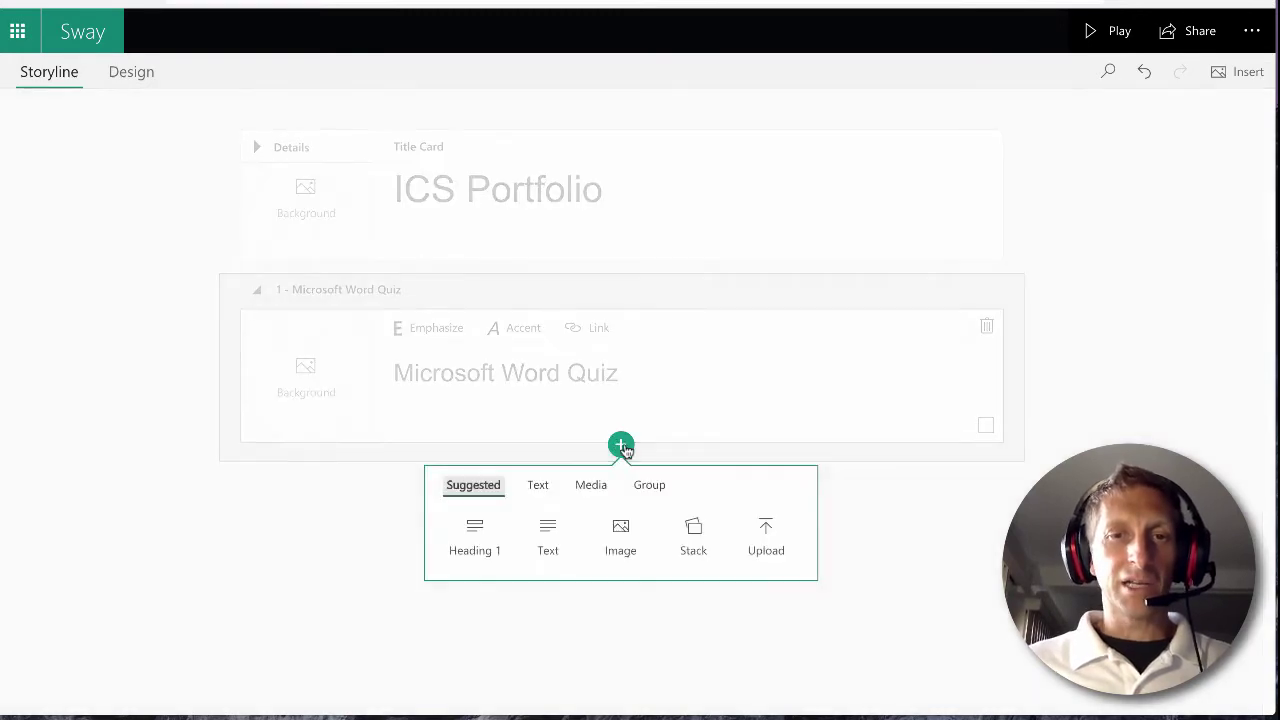
left_click(618, 535)
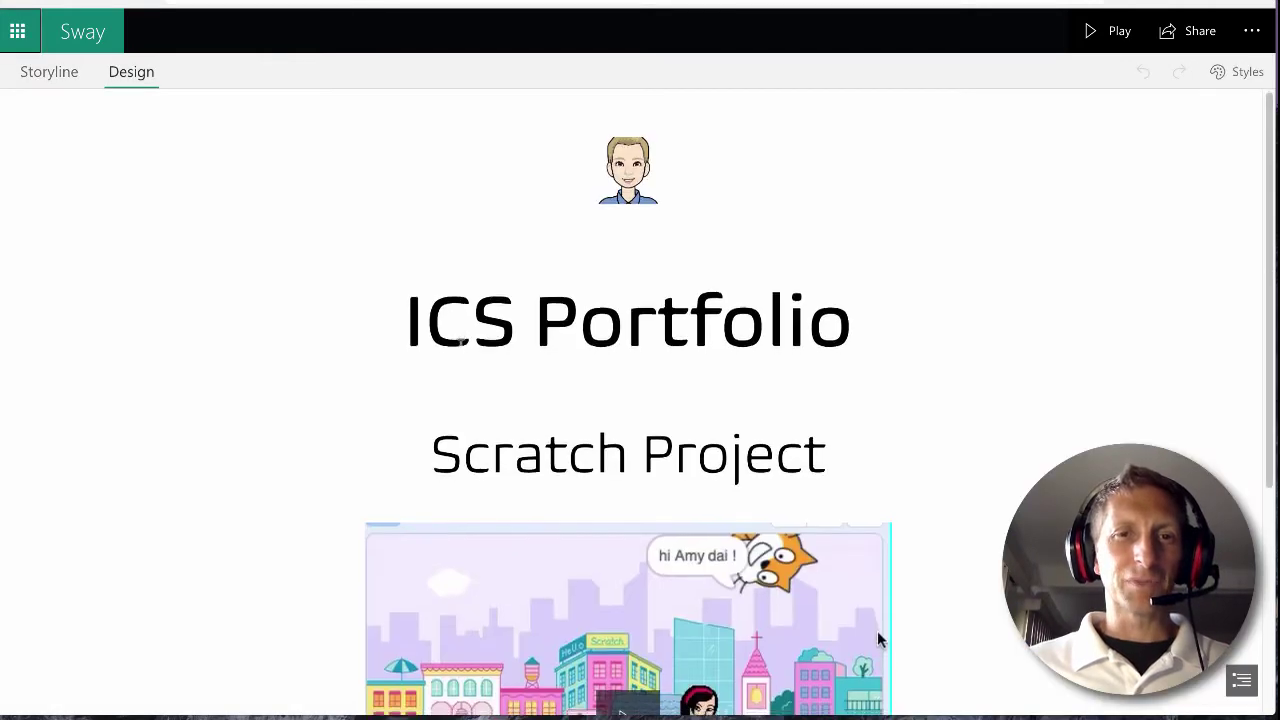
scroll(877, 421, "down", 2)
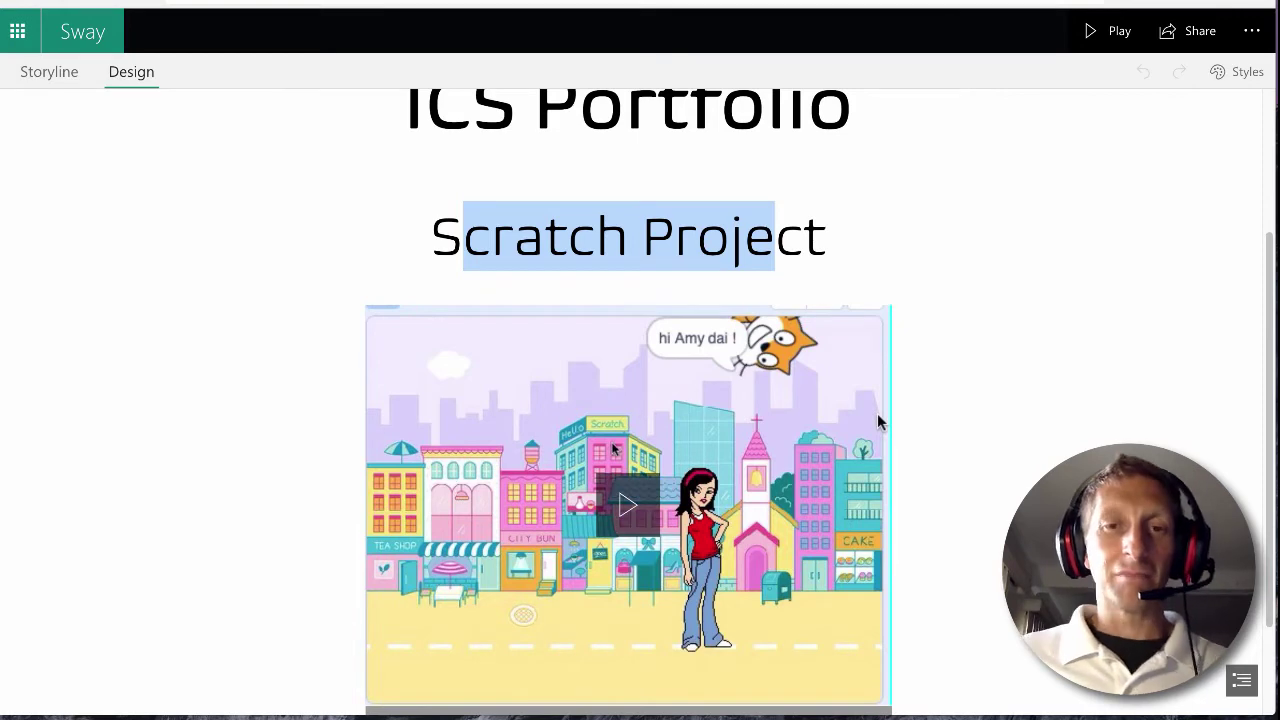
left_click(49, 74)
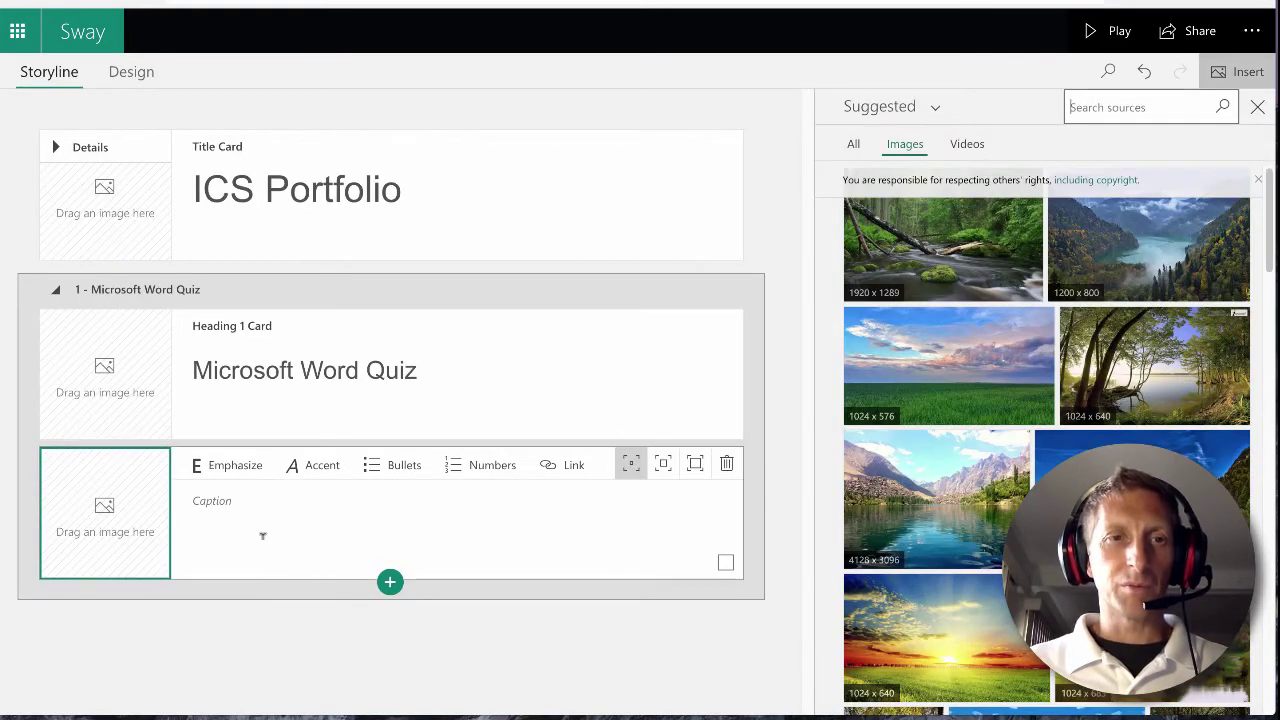
Step: Place the "1 Word" picture from the desktop's HC Portfolio folder into the empty image card
left_click(262, 535)
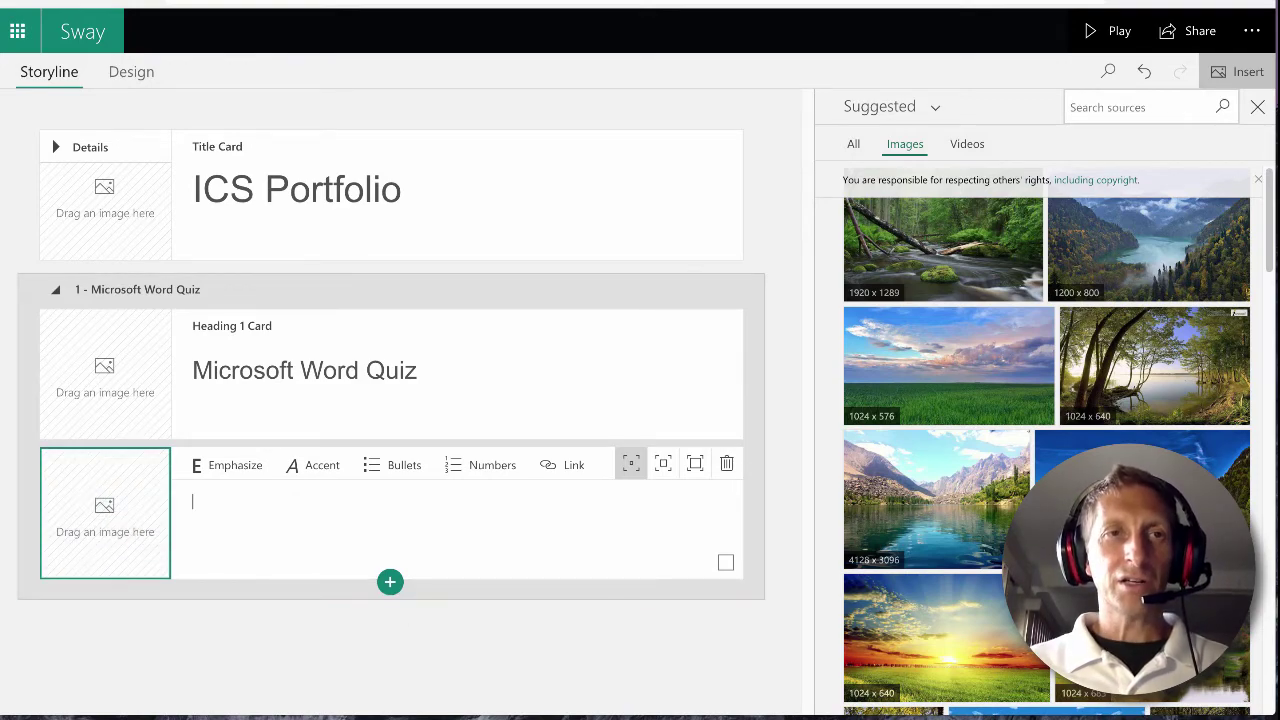
key("F11")
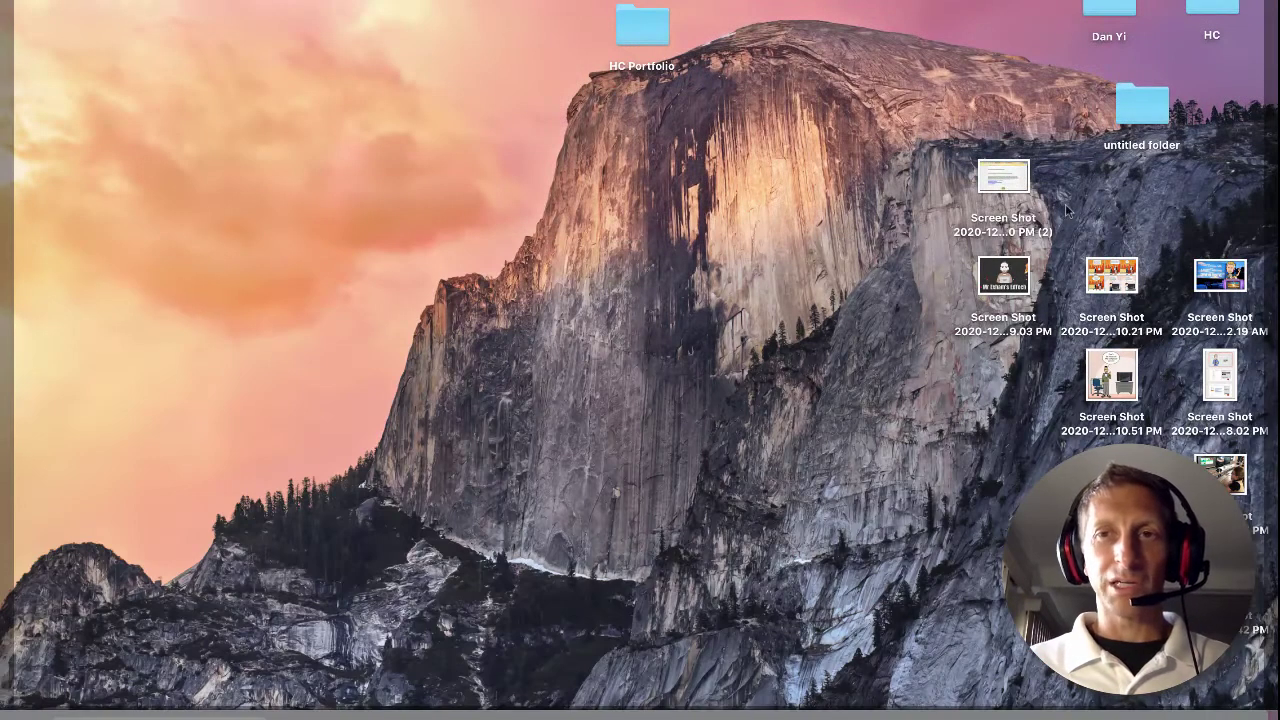
double_click(665, 32)
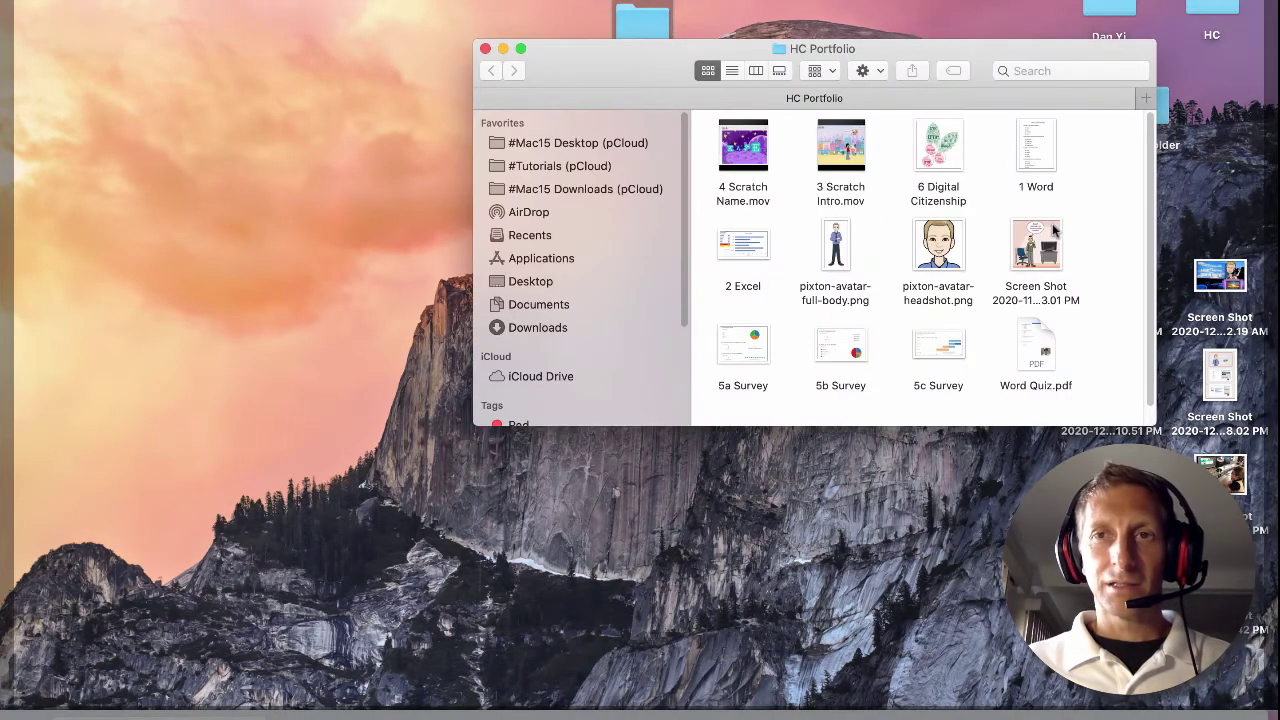
left_click_drag(1036, 150, 120, 490)
key("F11")
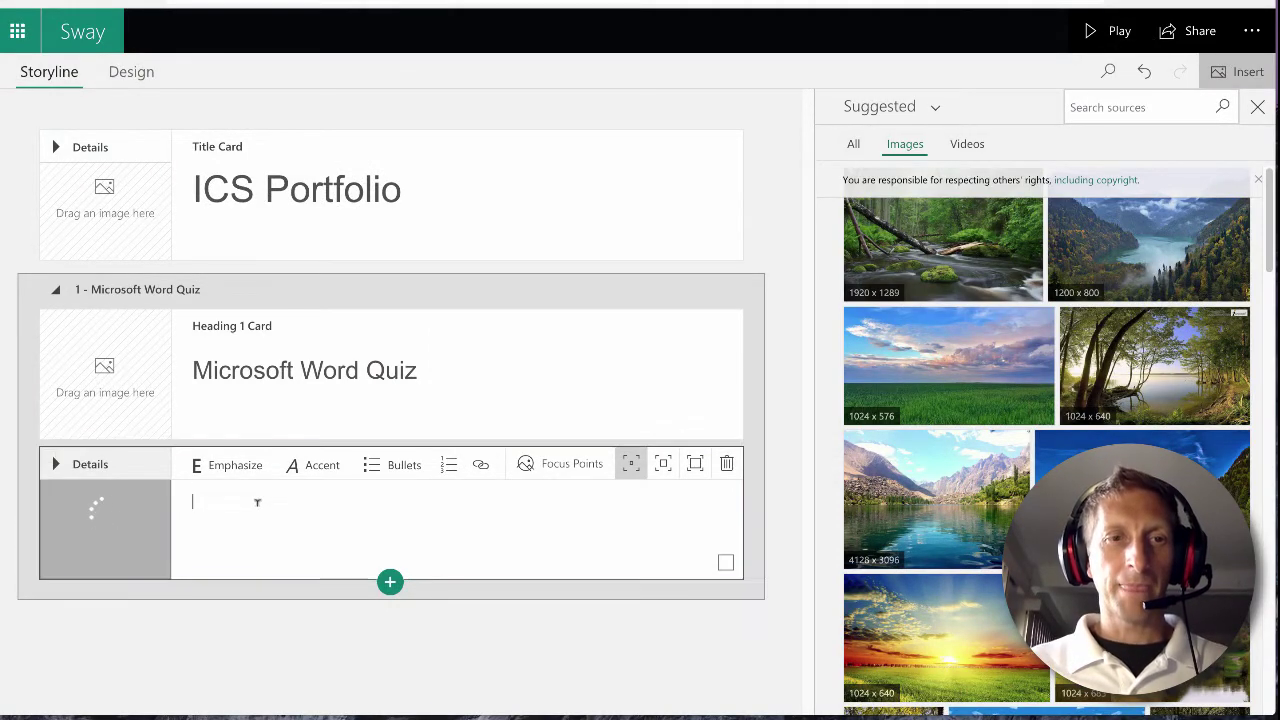
Step: Caption the 1 Word image card with "I created a multiple-choice quiz with questions about me"
left_click(257, 502)
type("I created a multiple-choice quiz with questi")
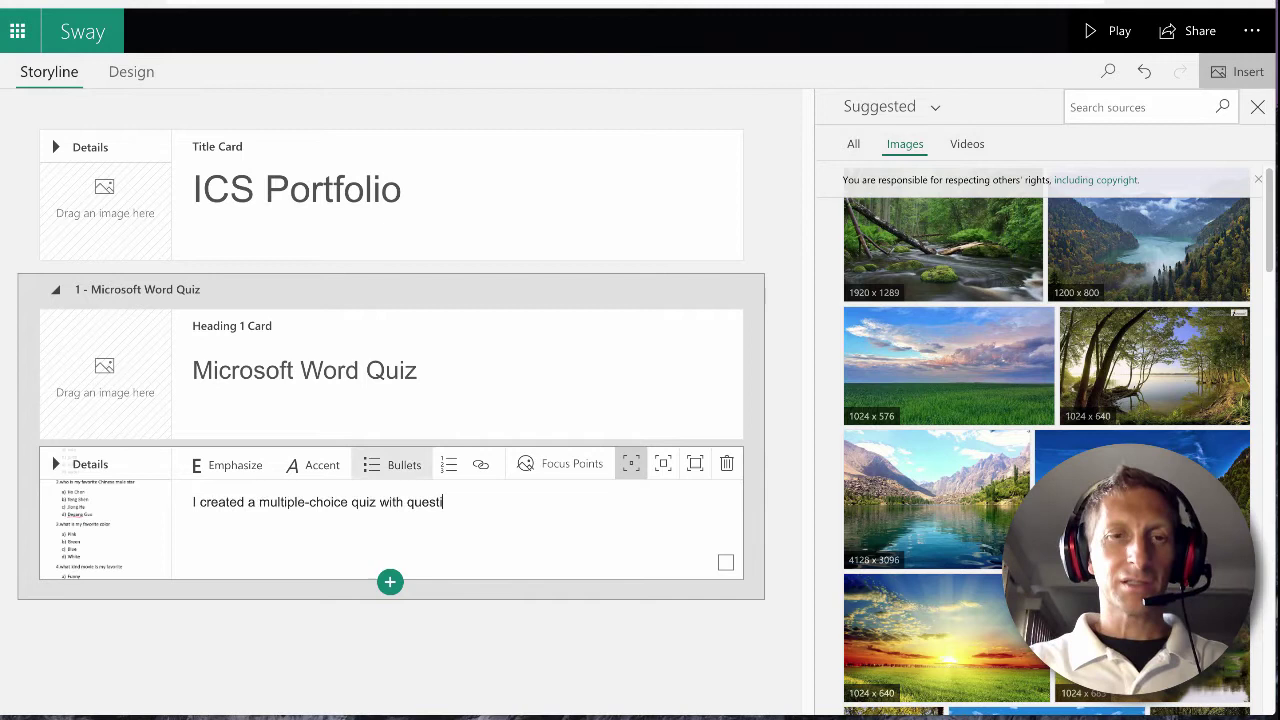
type("ons about me")
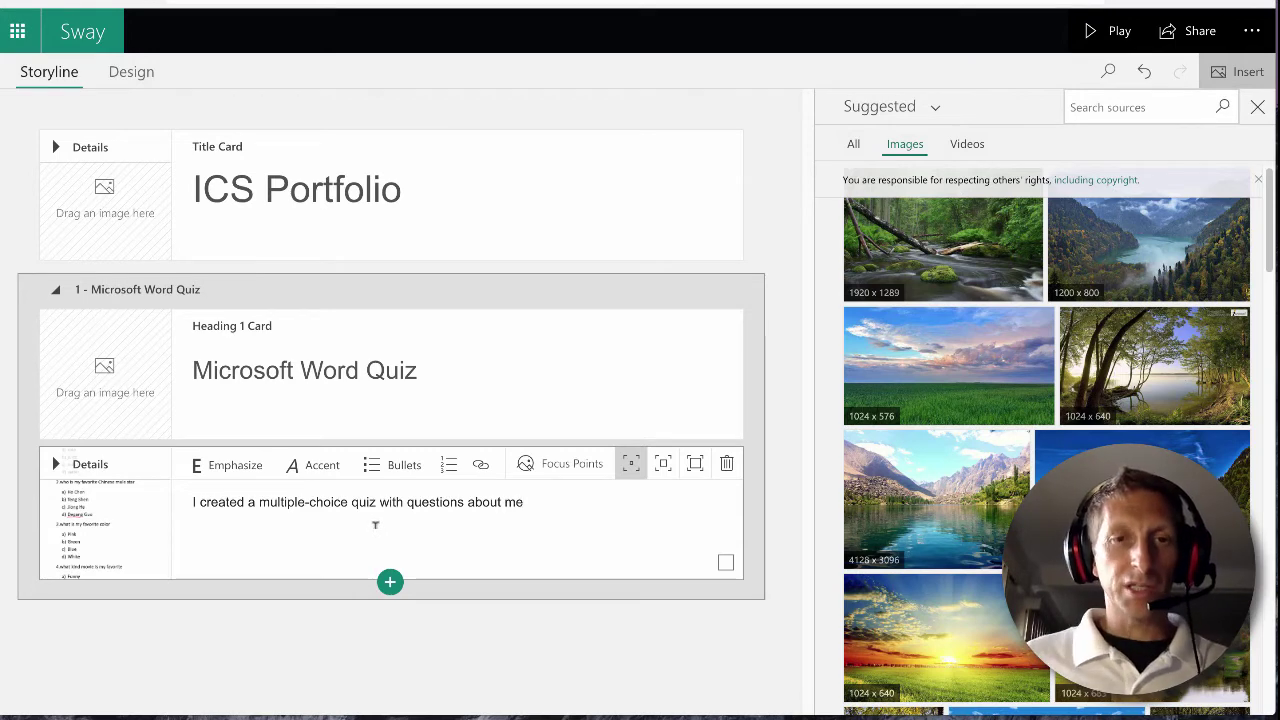
left_click(529, 501)
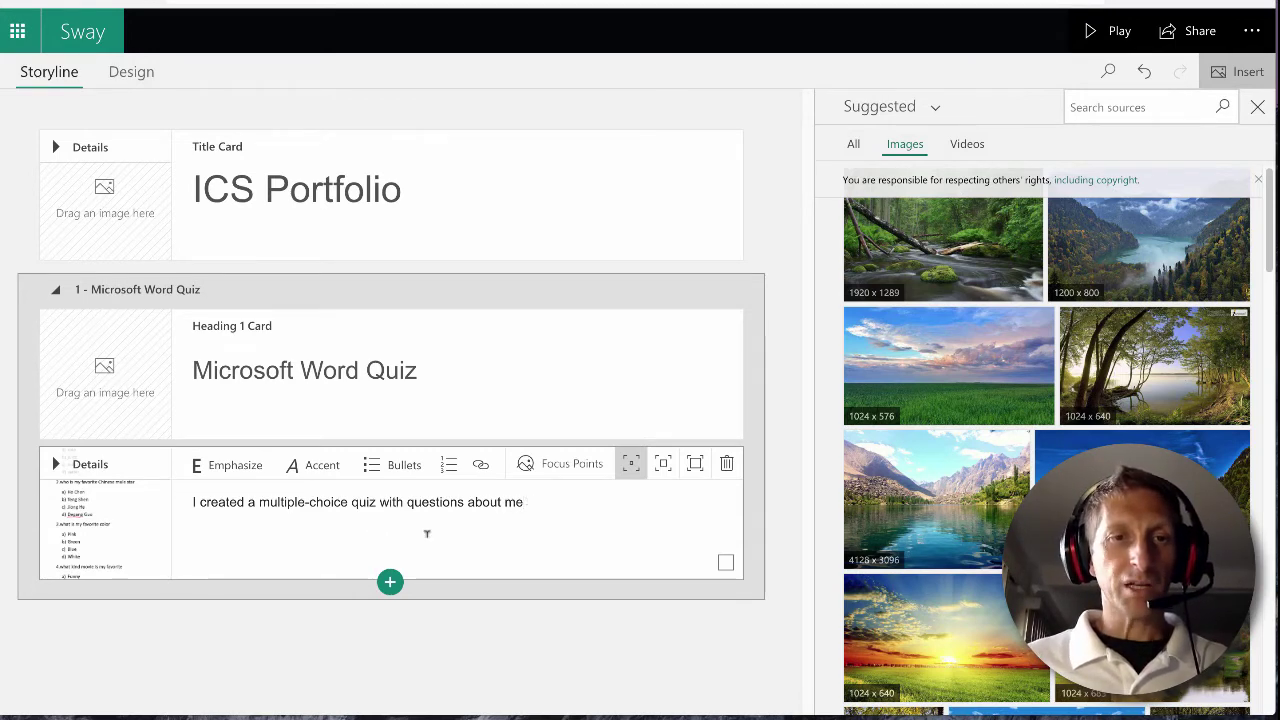
Step: Preview the Sway to check the Microsoft Word Quiz section and its image, and return to editing
left_click(1100, 32)
scroll(632, 297, "down", 3)
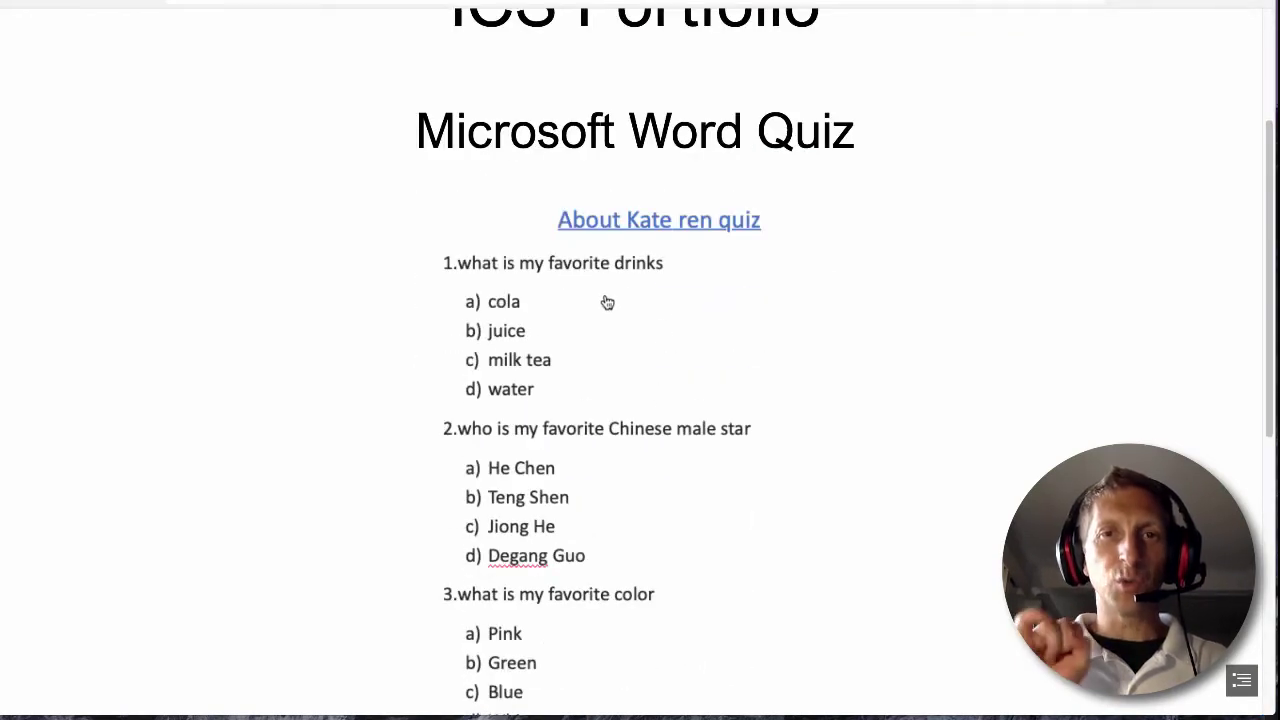
scroll(607, 302, "up", 3)
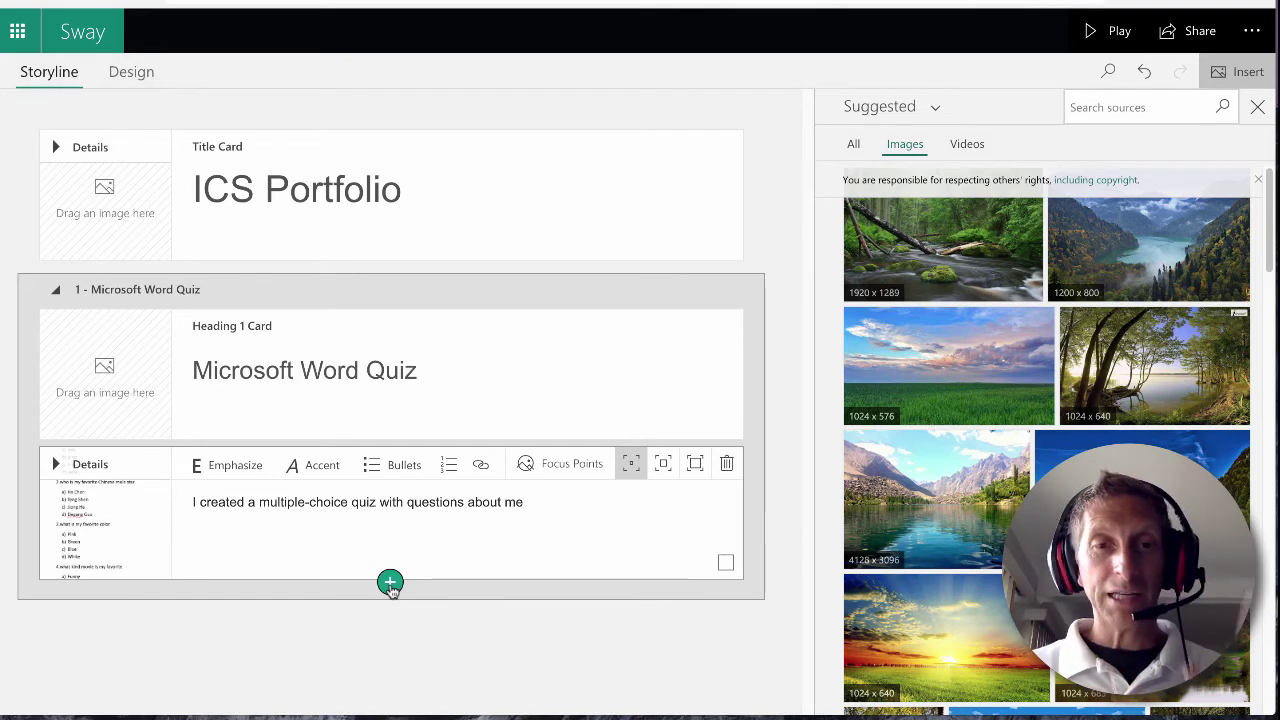
Step: Insert a Stack group below the captioned Word quiz image card
left_click(390, 583)
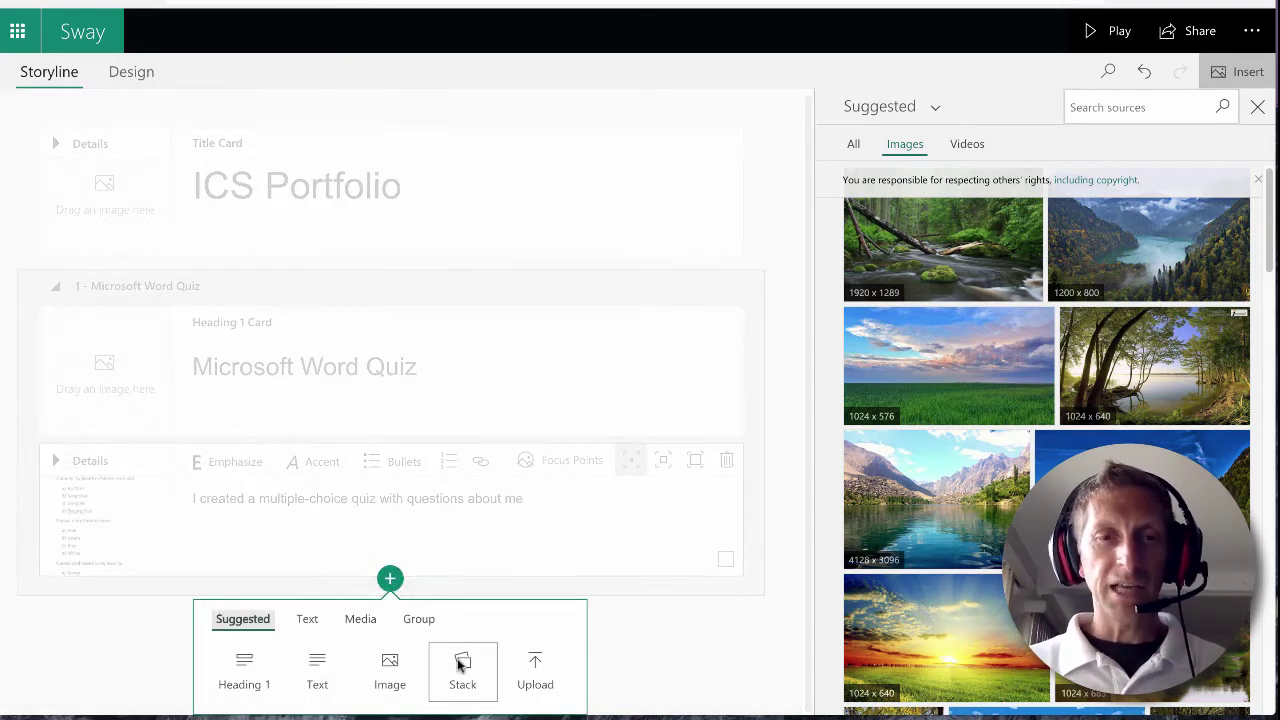
left_click(417, 620)
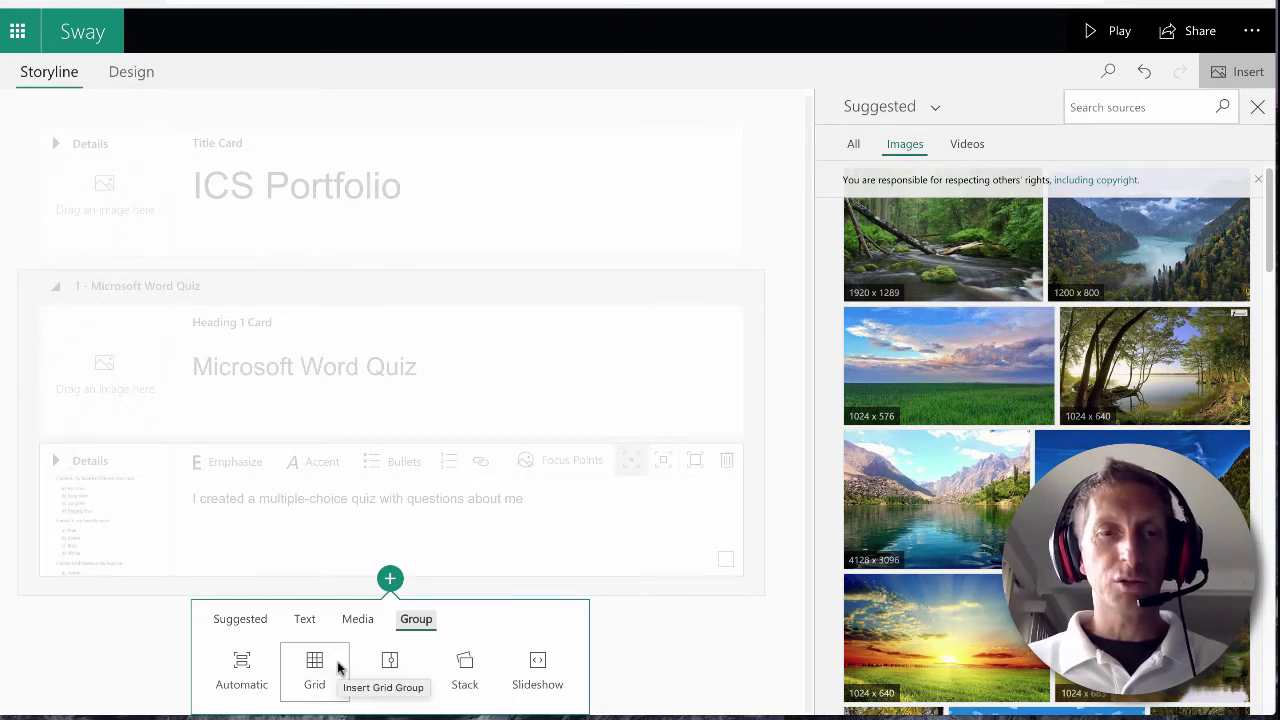
left_click(466, 665)
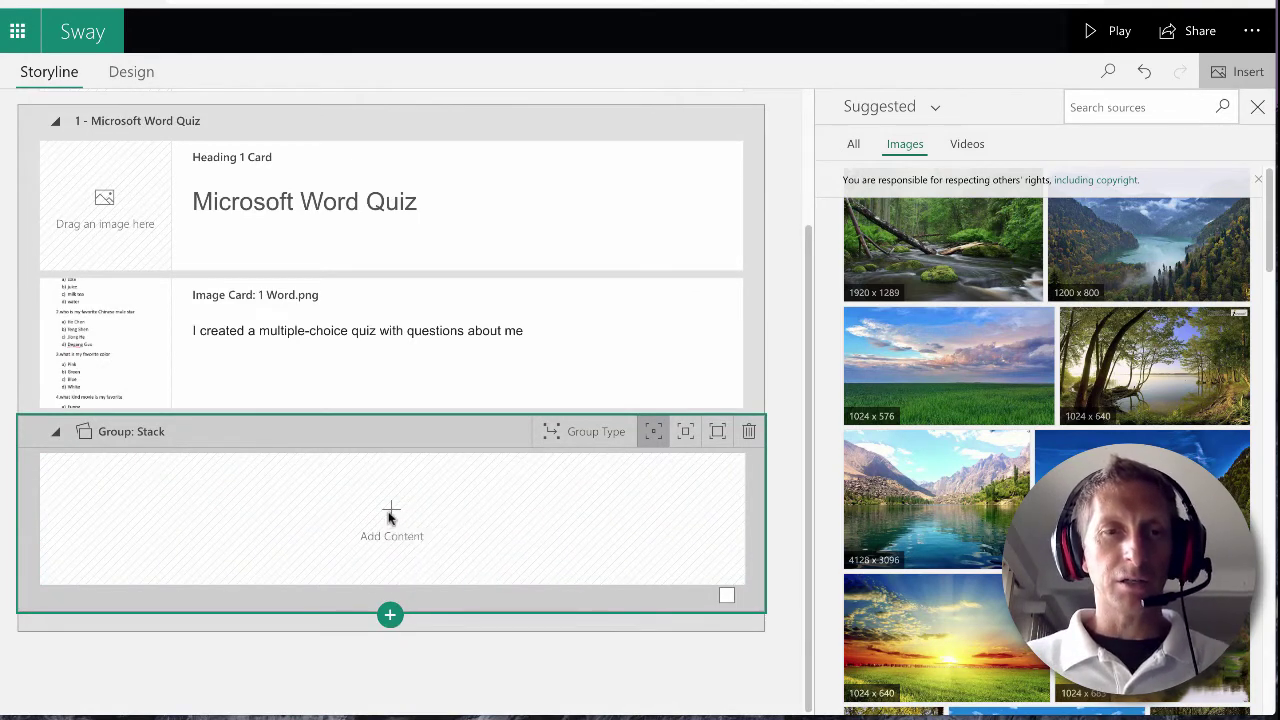
Step: Add a text card to the stack reading "Microsoft Forms' Survey" and emphasize the whole text
left_click(390, 516)
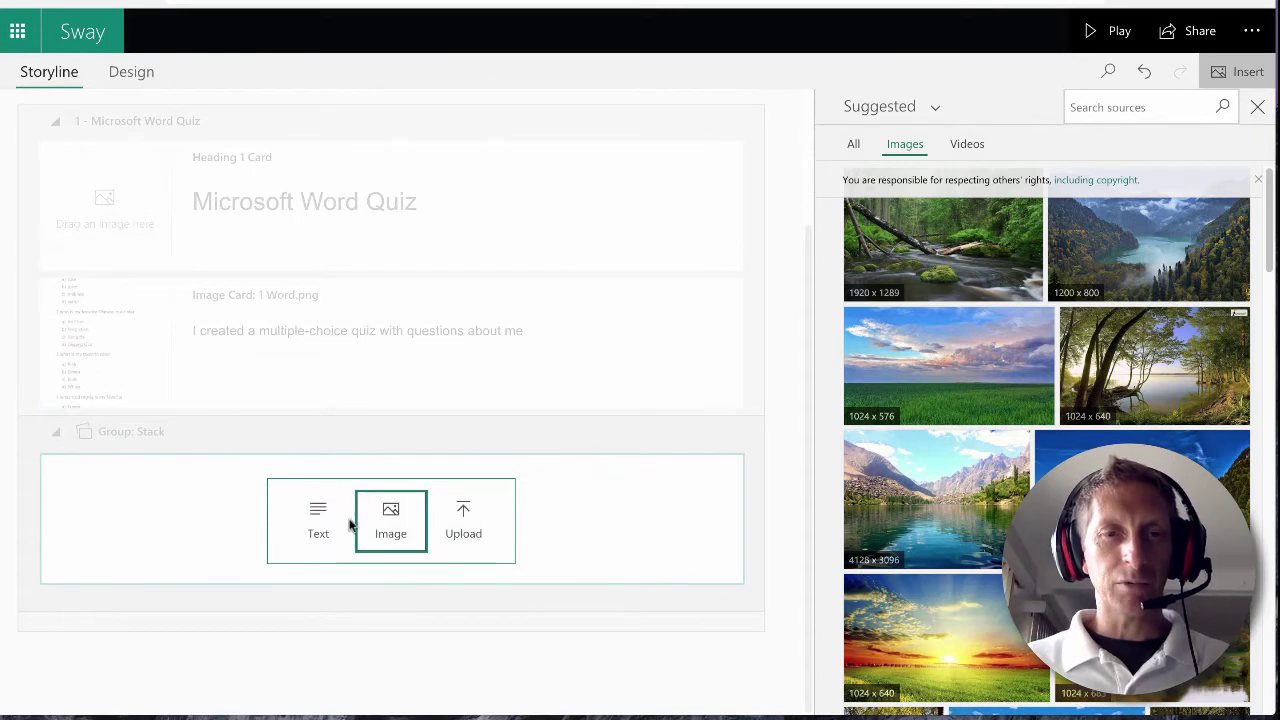
left_click(318, 524)
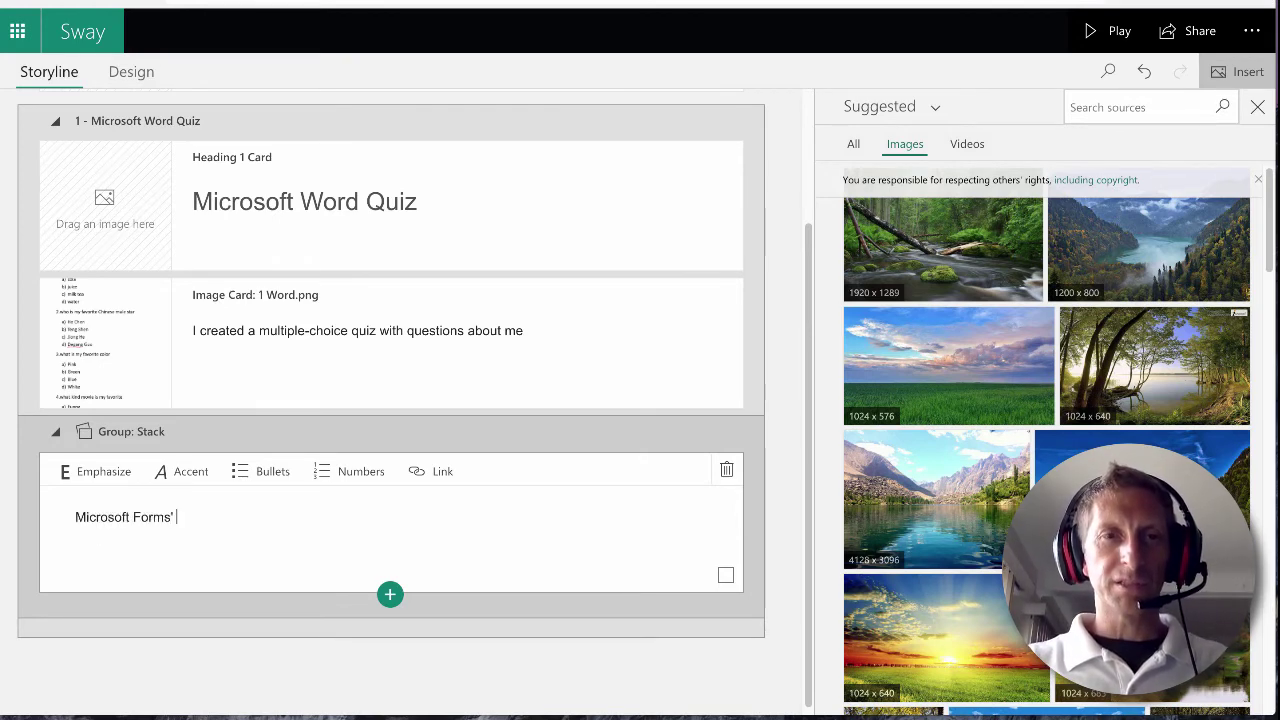
key("BackSpace")
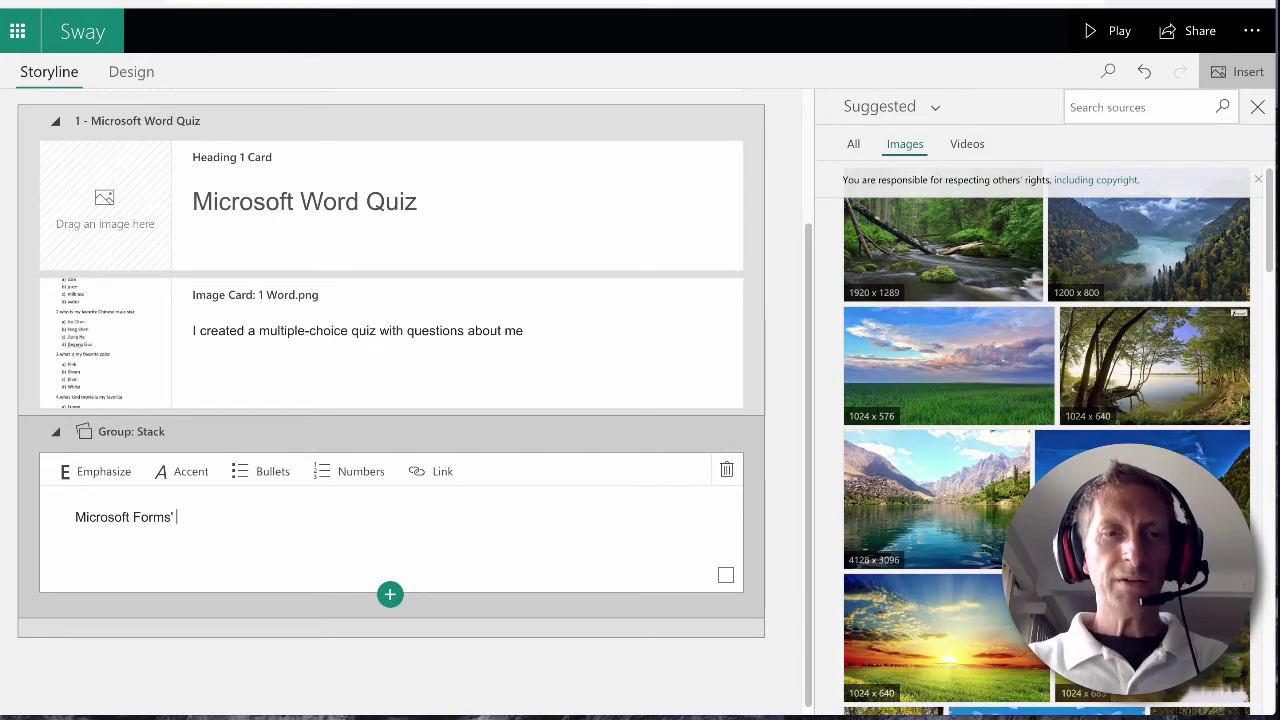
type("Survey")
key("ctrl+a")
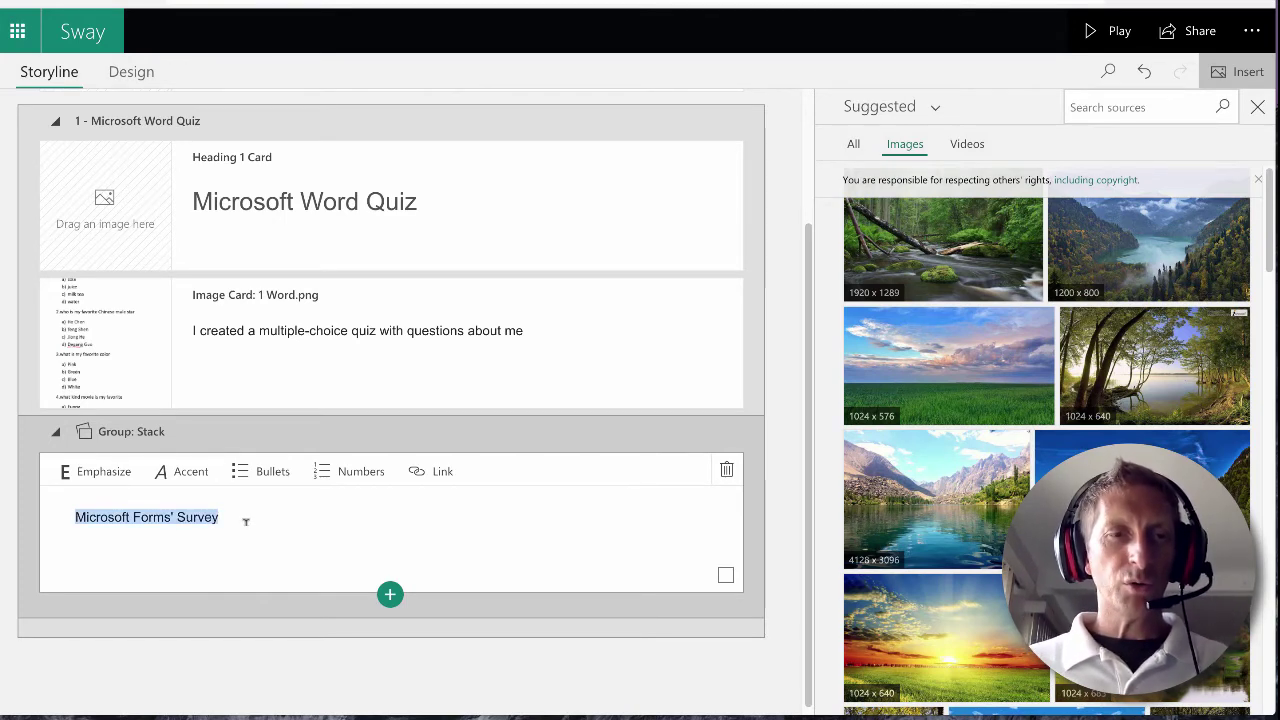
left_click(116, 481)
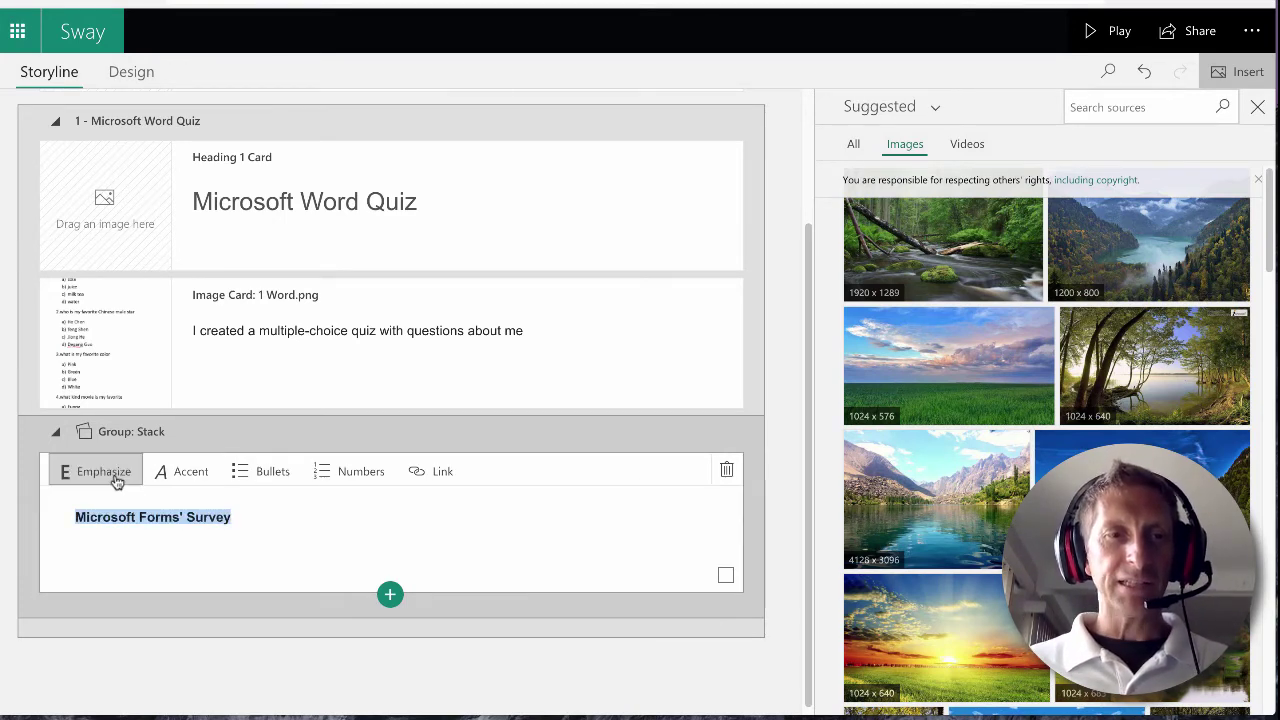
Step: Add an image card below the stack's text card and fill it with "5a Survey" from the desktop's HC Portfolio folder
left_click(390, 596)
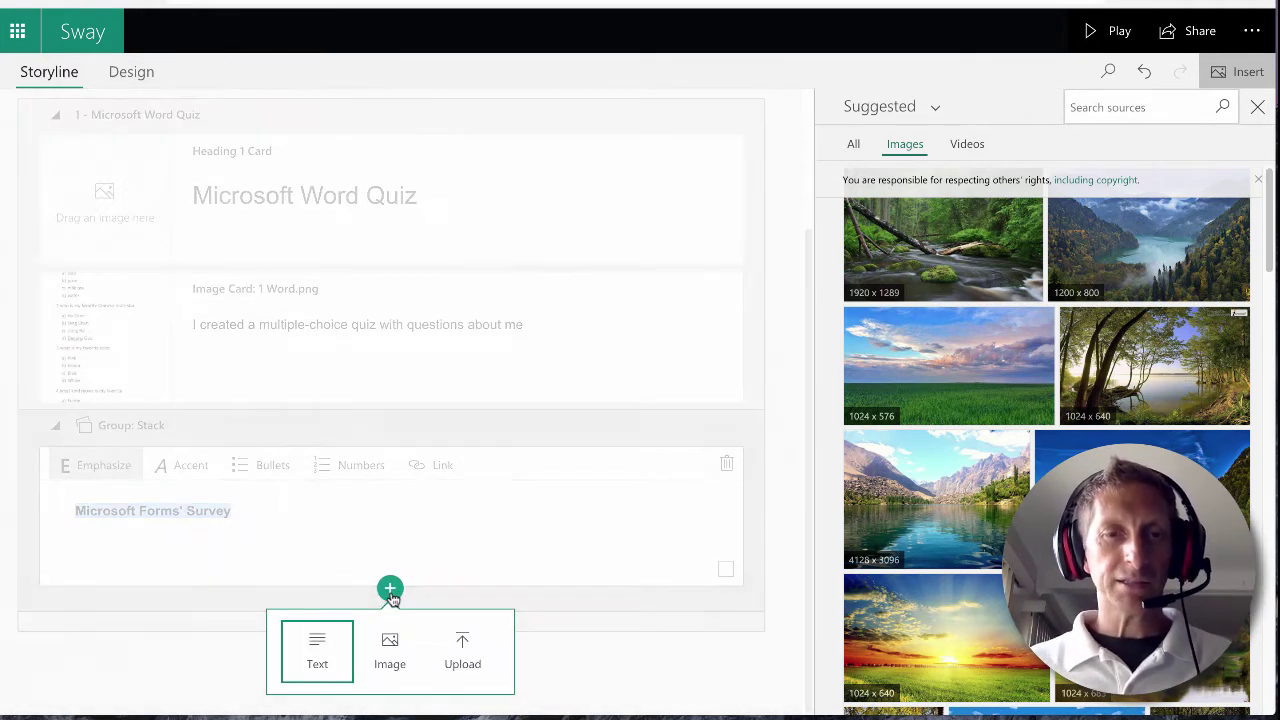
left_click(390, 641)
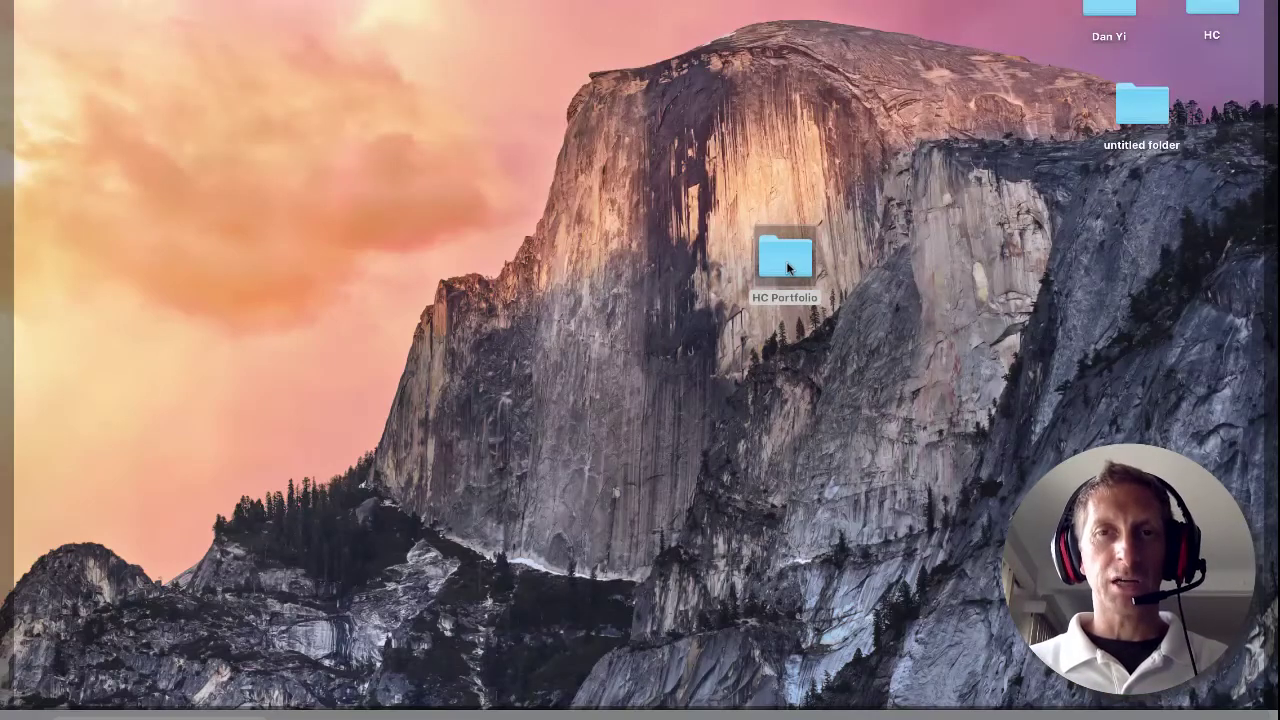
double_click(787, 267)
left_click(757, 343)
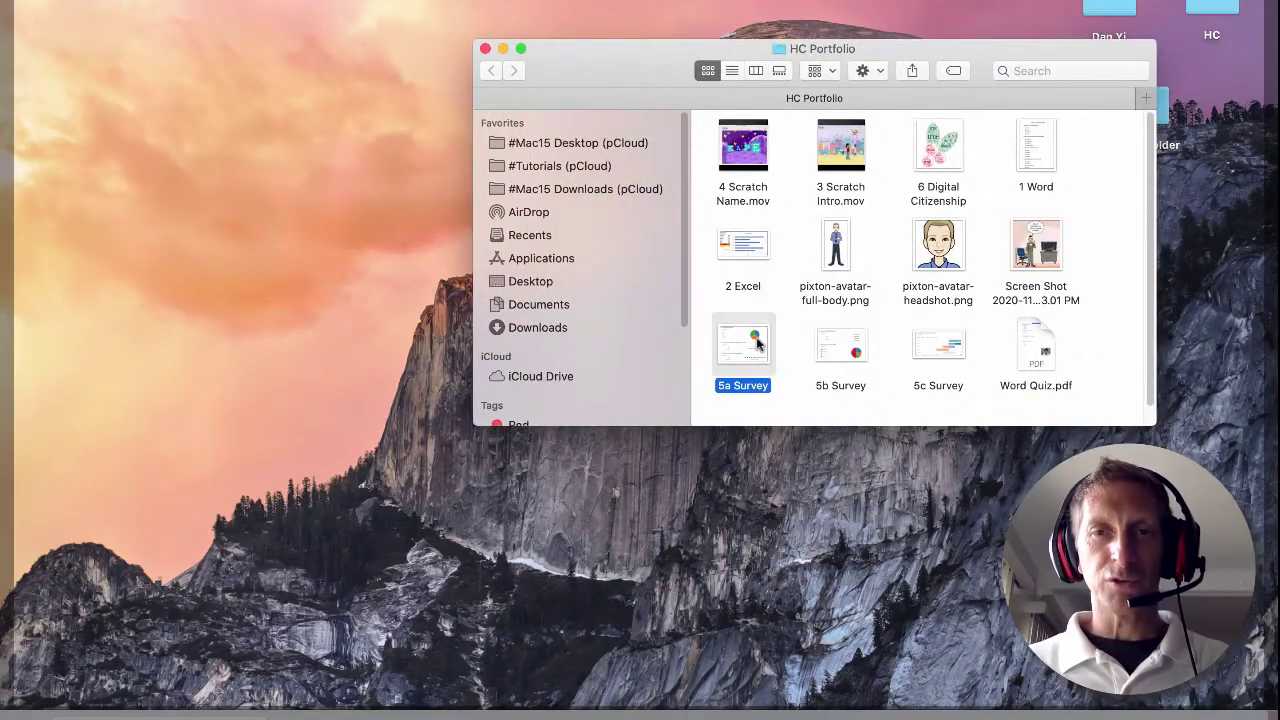
left_click_drag(757, 343, 130, 561)
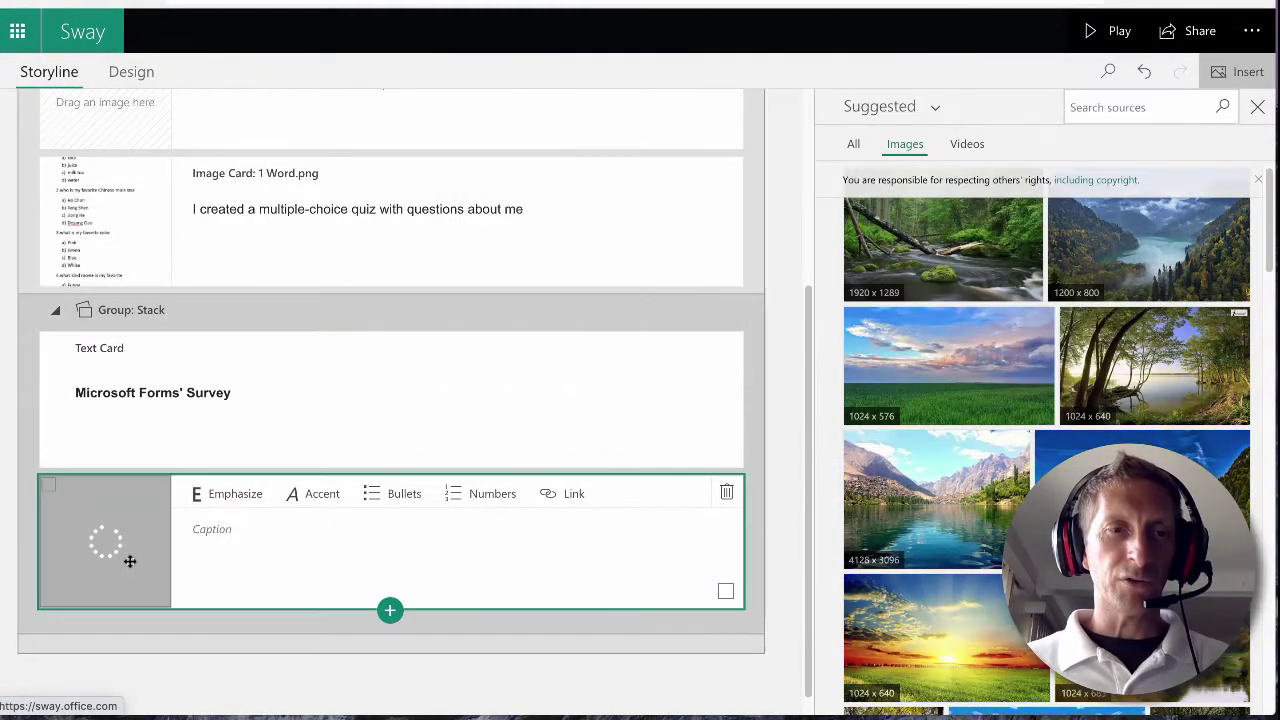
Step: Add a second image card to the stack and place the "5b Survey" picture from the HC Portfolio folder in it
left_click(390, 610)
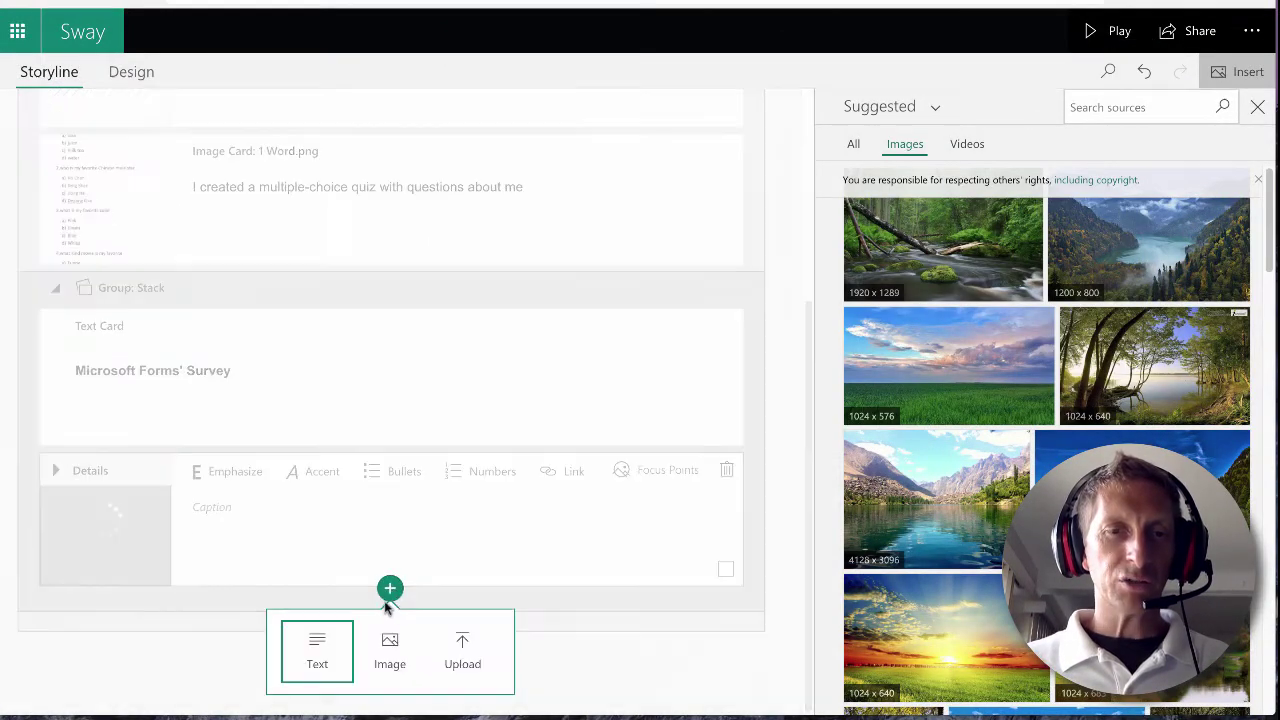
left_click(388, 655)
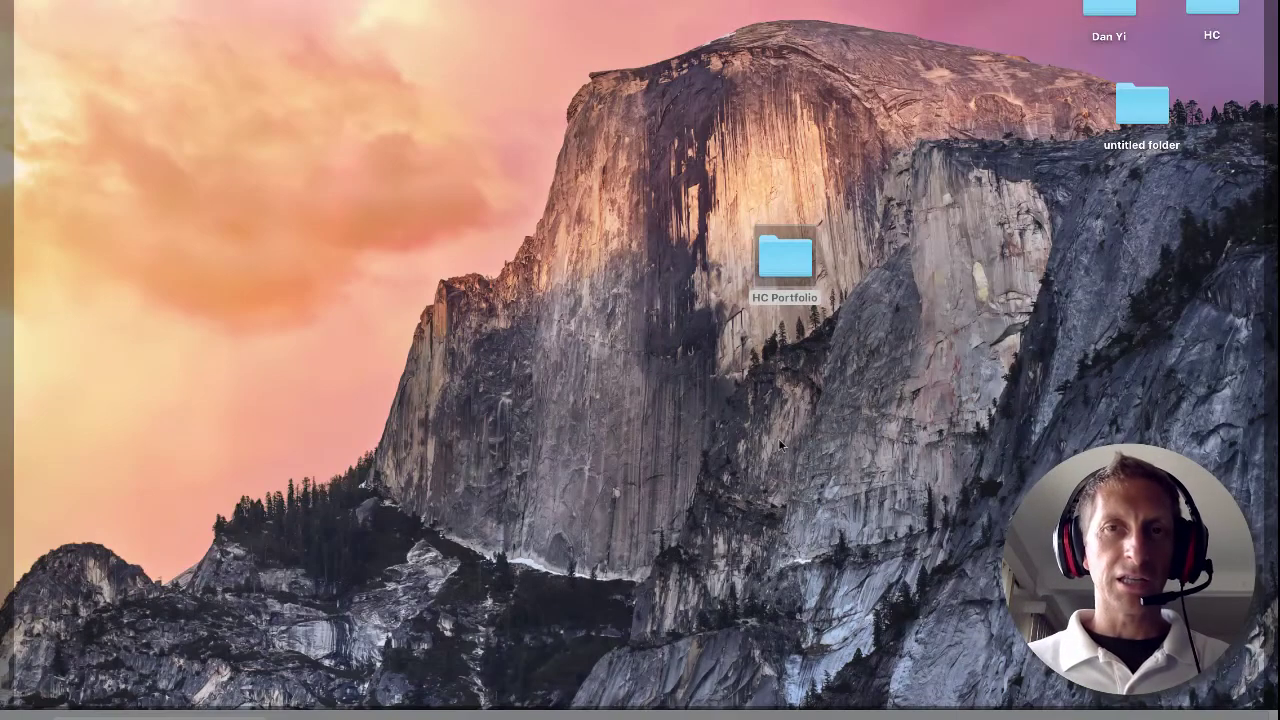
double_click(781, 246)
left_click_drag(838, 346, 120, 537)
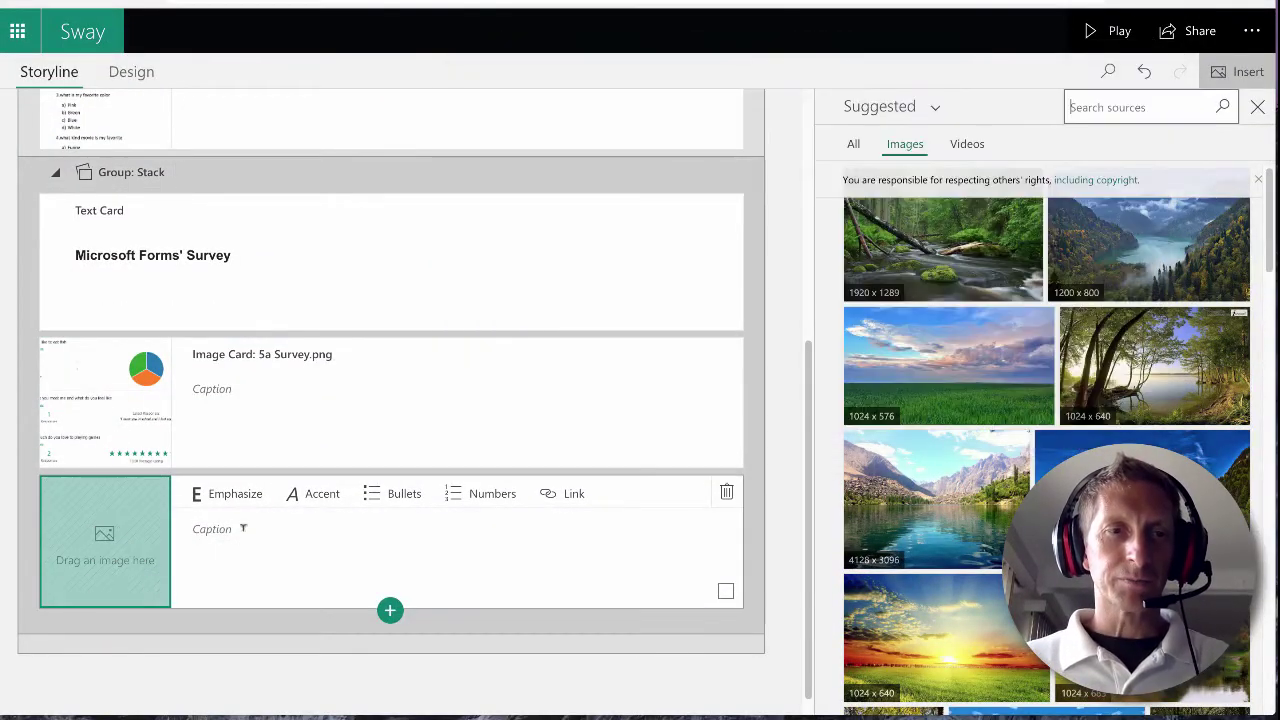
left_click(368, 561)
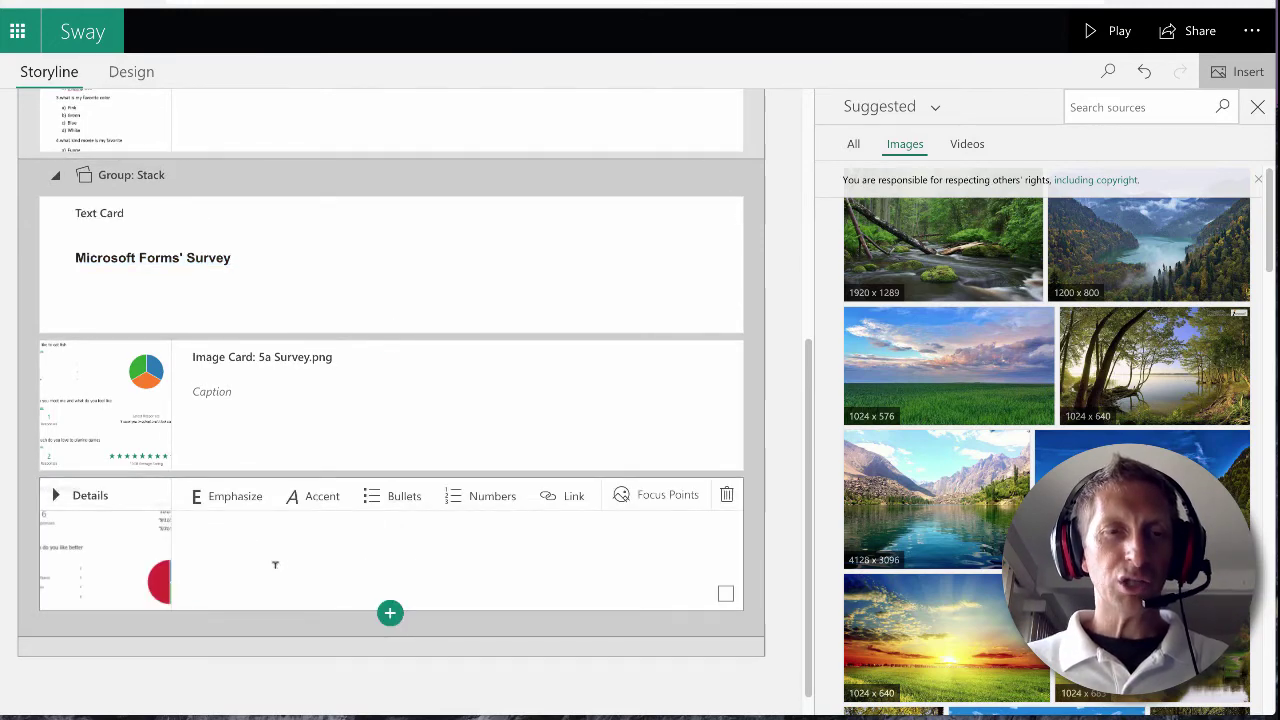
Step: Add a third image card to the stack and place the "5c Survey" picture from the HC Portfolio folder in it
left_click(390, 612)
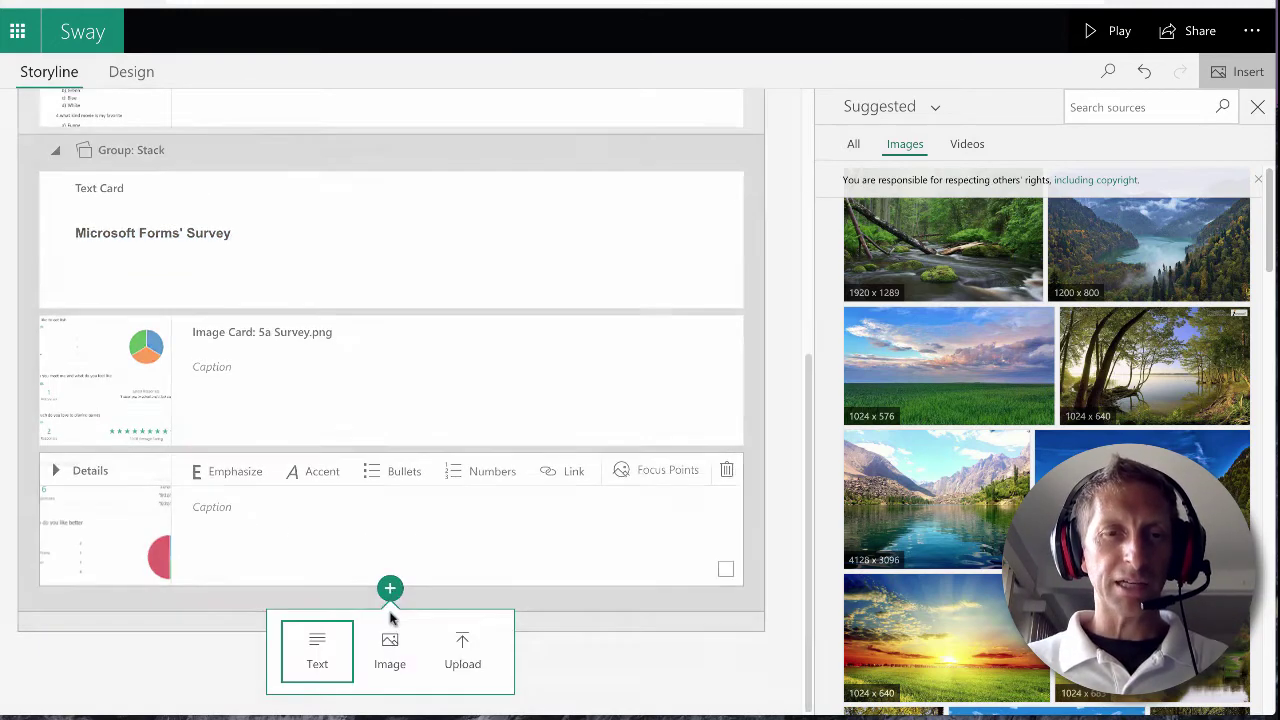
left_click(390, 650)
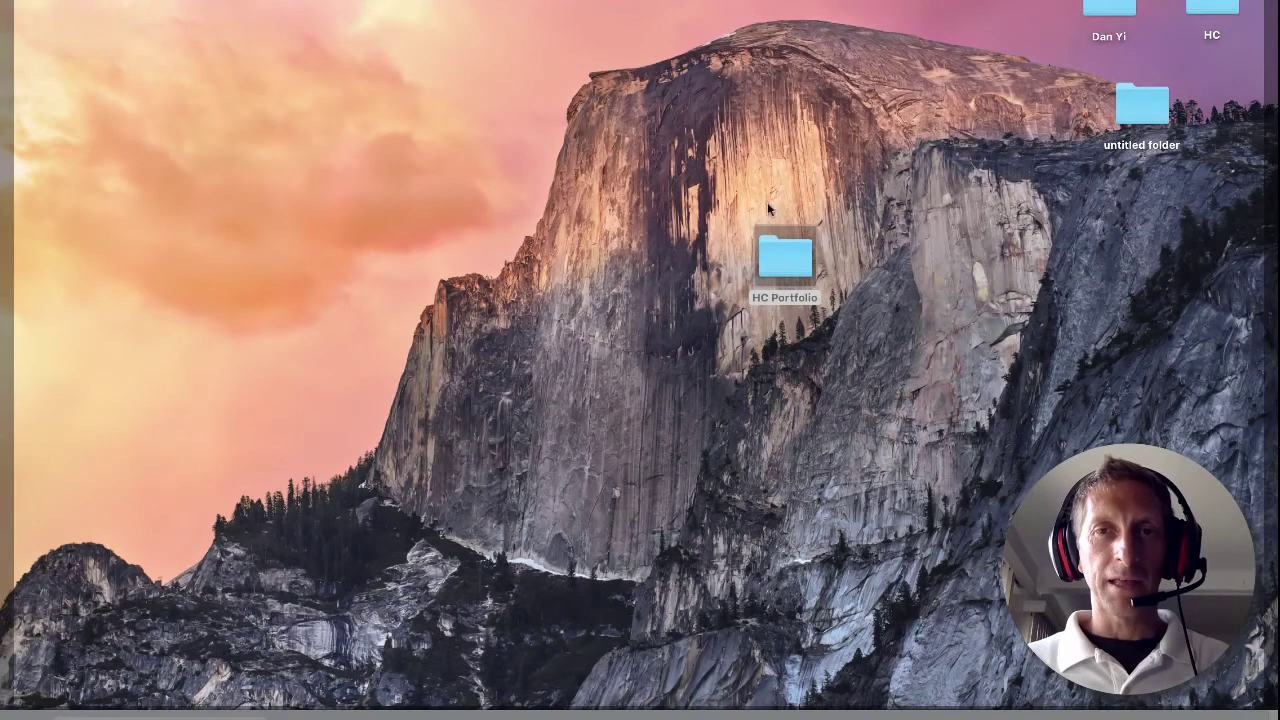
double_click(782, 261)
left_click_drag(938, 345, 125, 527)
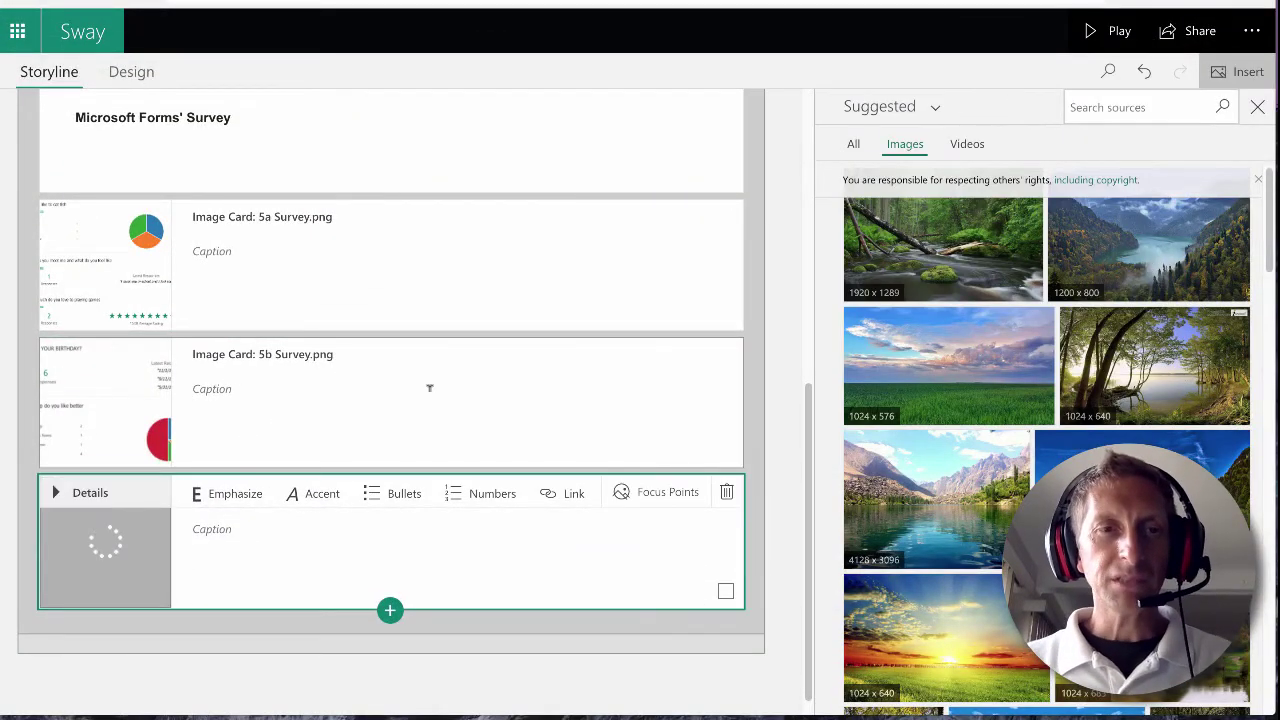
Step: Preview the Sway to examine the survey stack beside the captioned Word quiz image, and return to the storyline
scroll(429, 388, "up", 5)
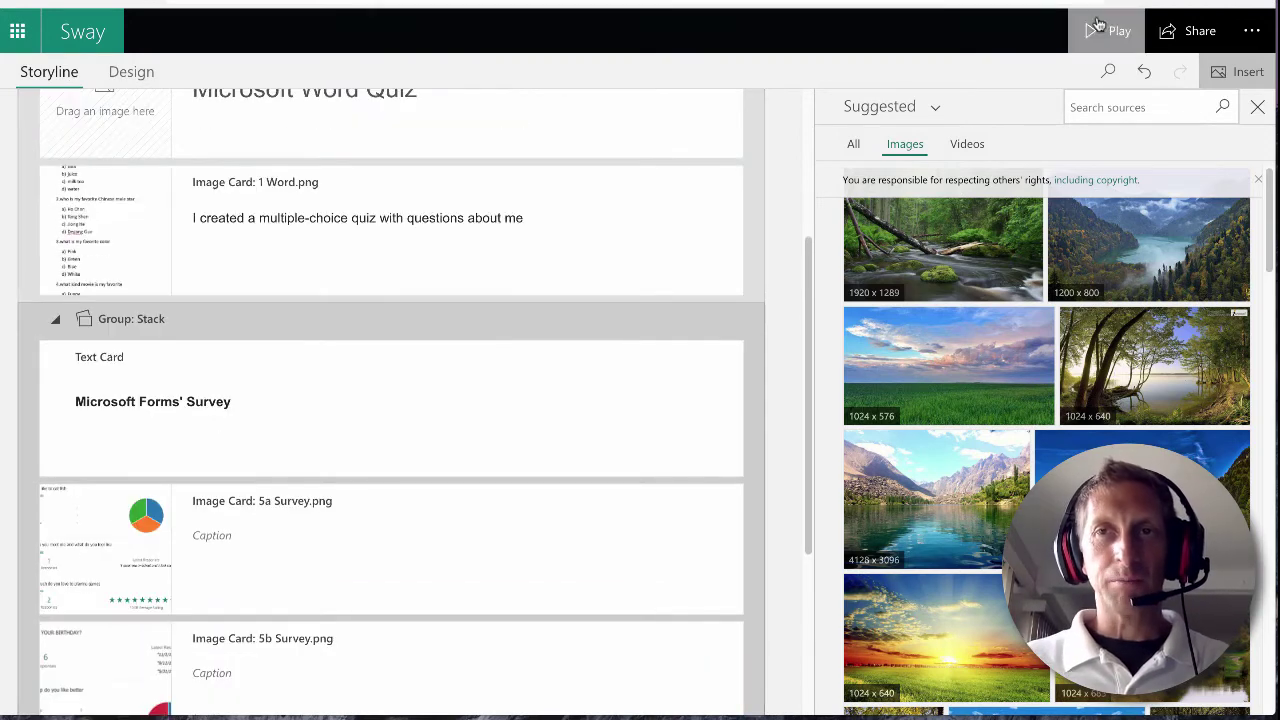
left_click(1108, 30)
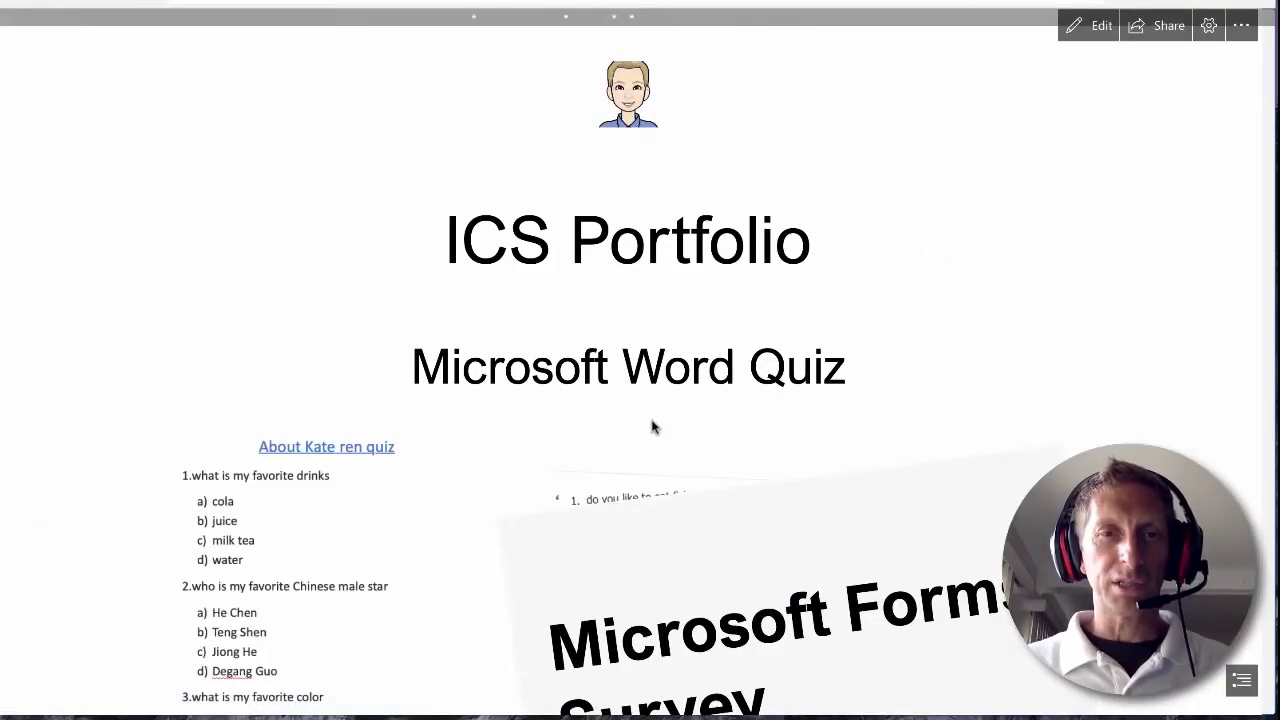
scroll(1026, 400, "down", 4)
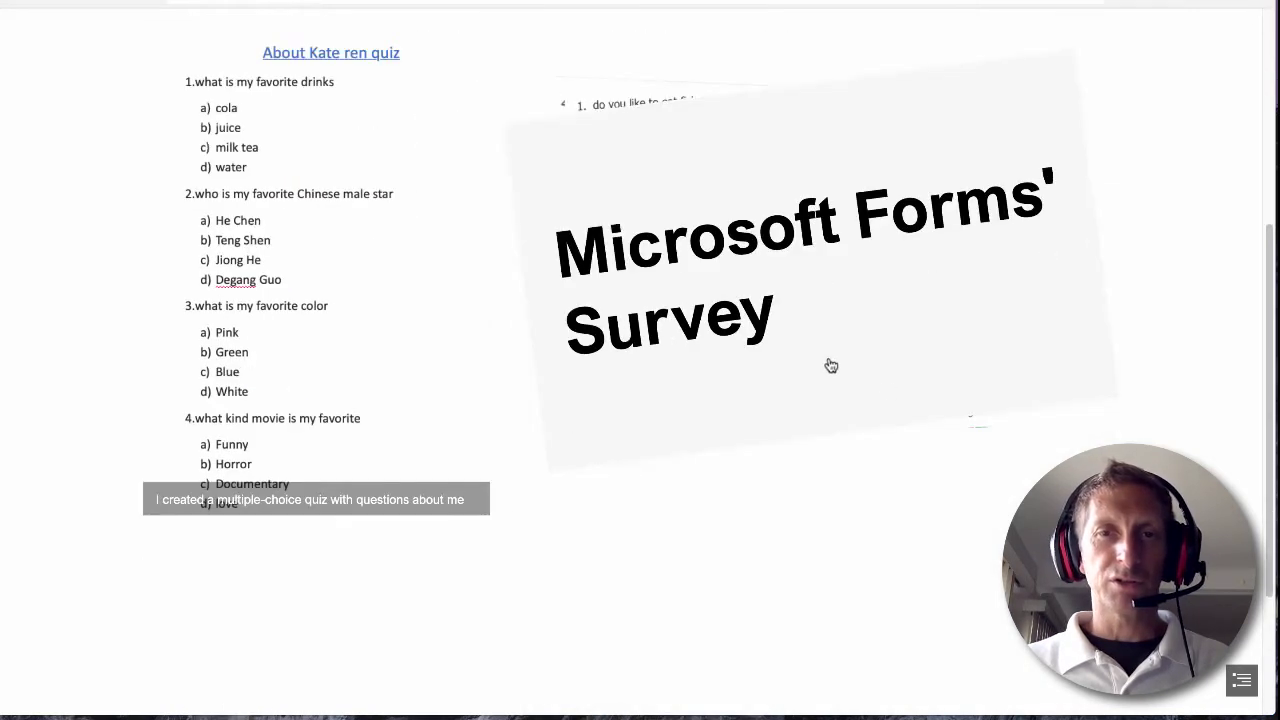
scroll(831, 366, "up", 1)
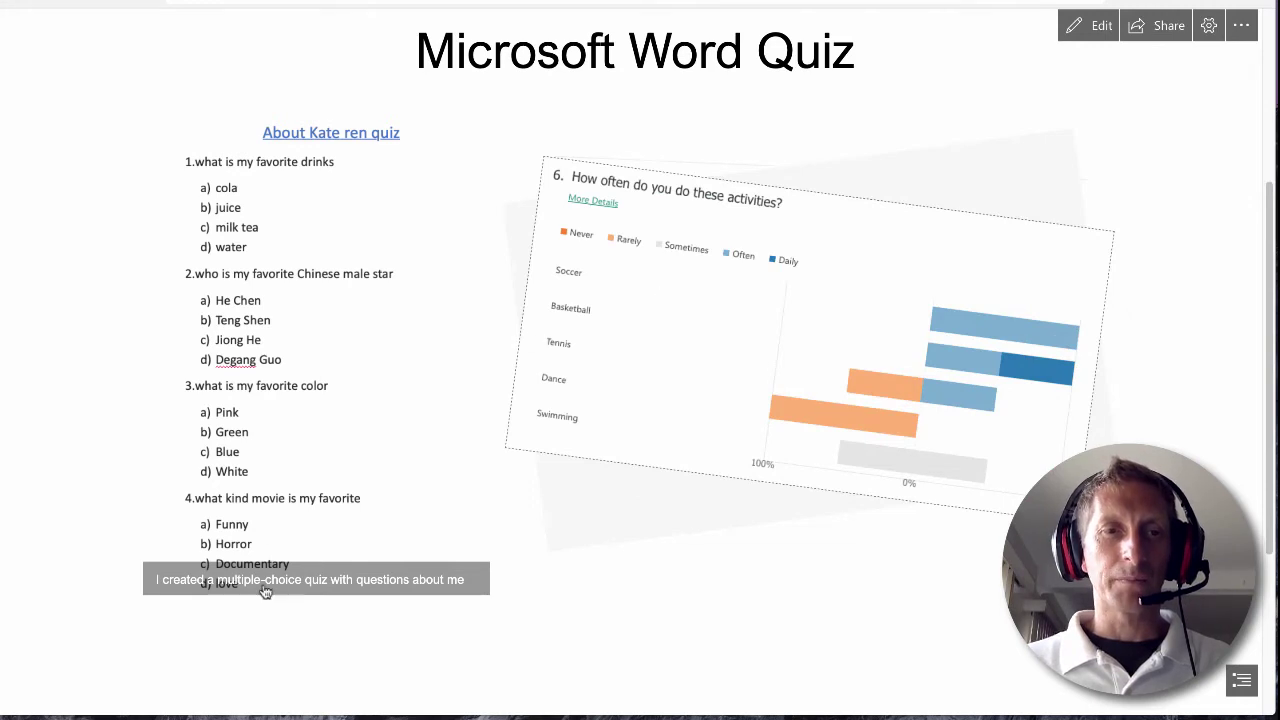
left_click(1090, 25)
scroll(500, 395, "up", 10)
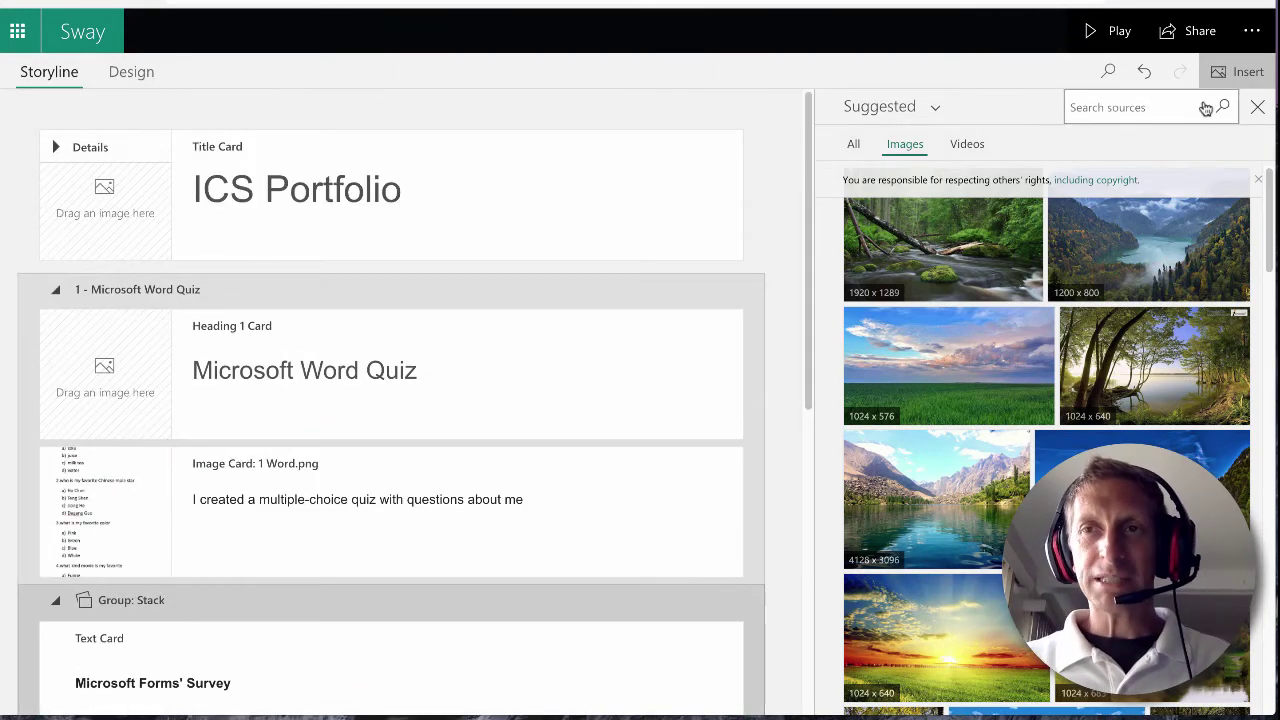
Step: Close the suggested media and show the portfolio from its beginning in the Design view
left_click(1257, 106)
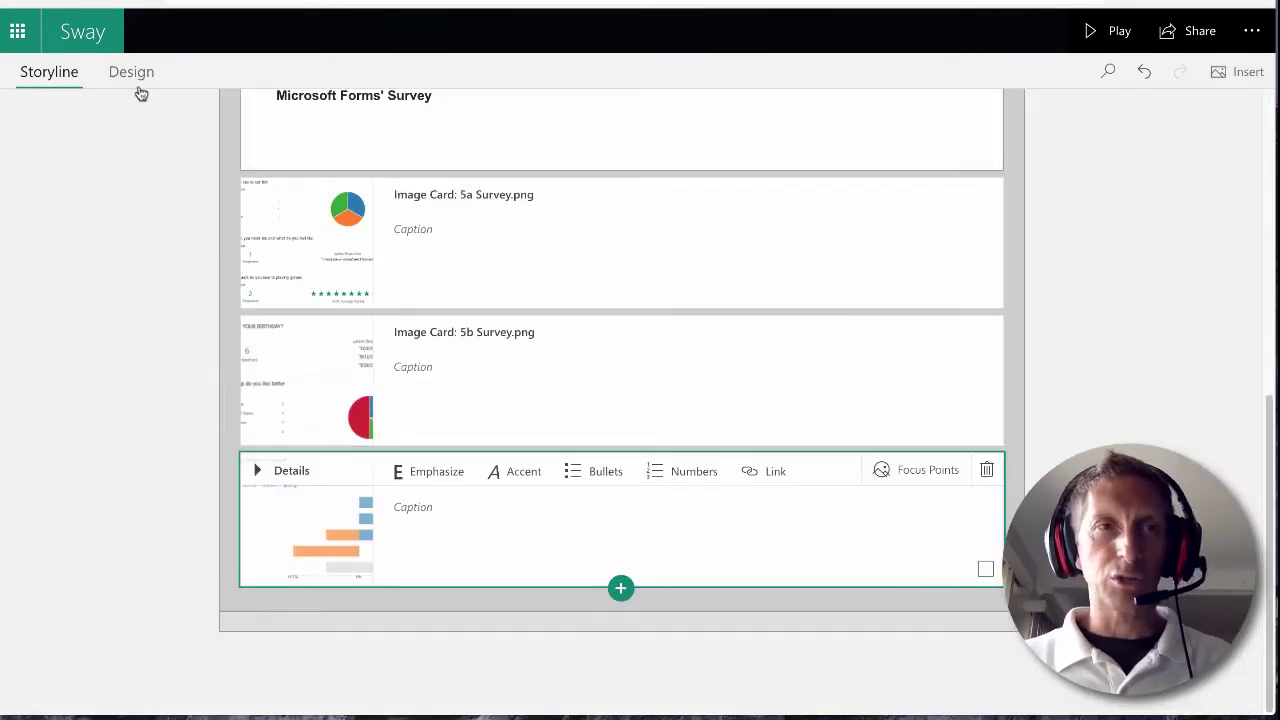
left_click(29, 77)
left_click(113, 73)
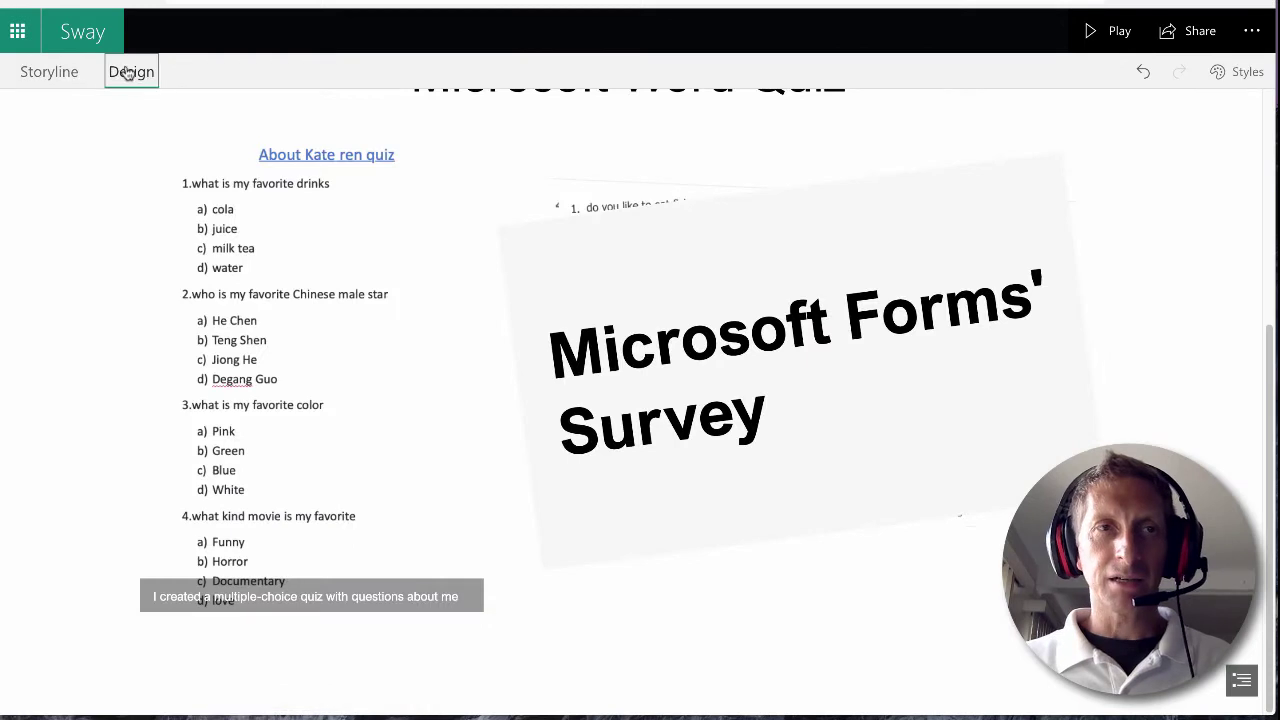
scroll(725, 271, "up", 5)
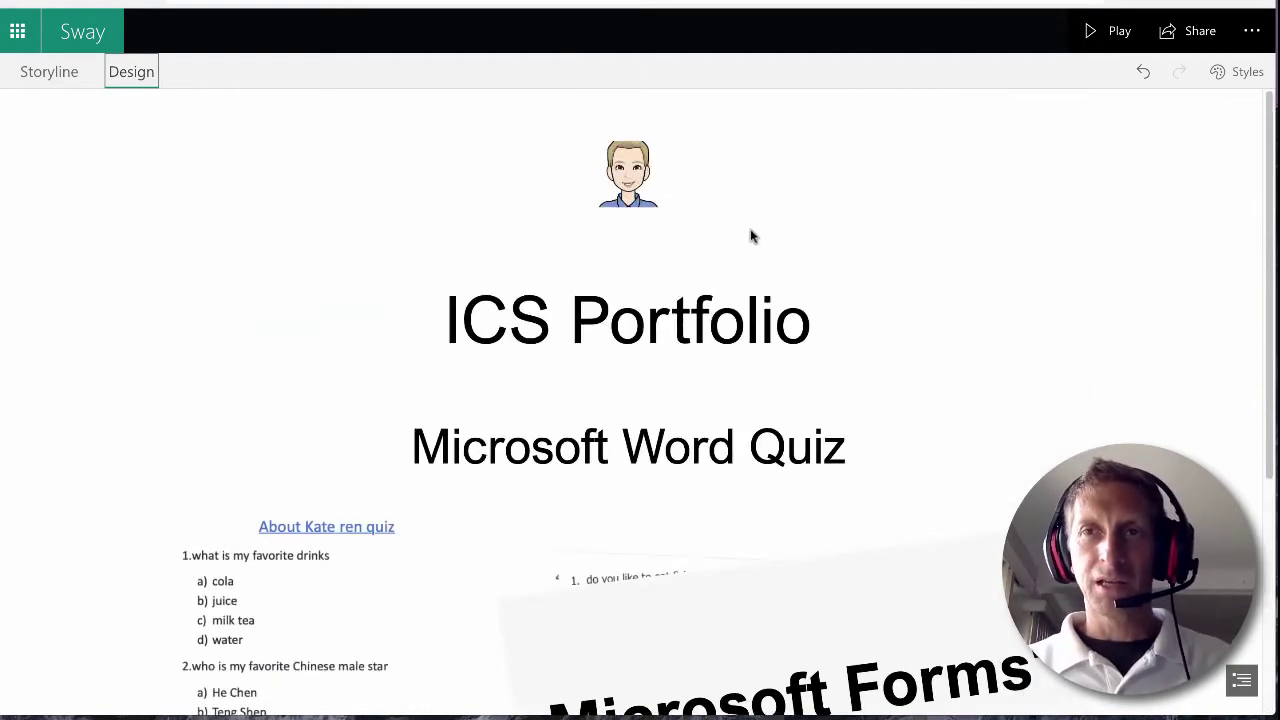
Step: Open the style options and remix the Sway's design twice
left_click(1237, 75)
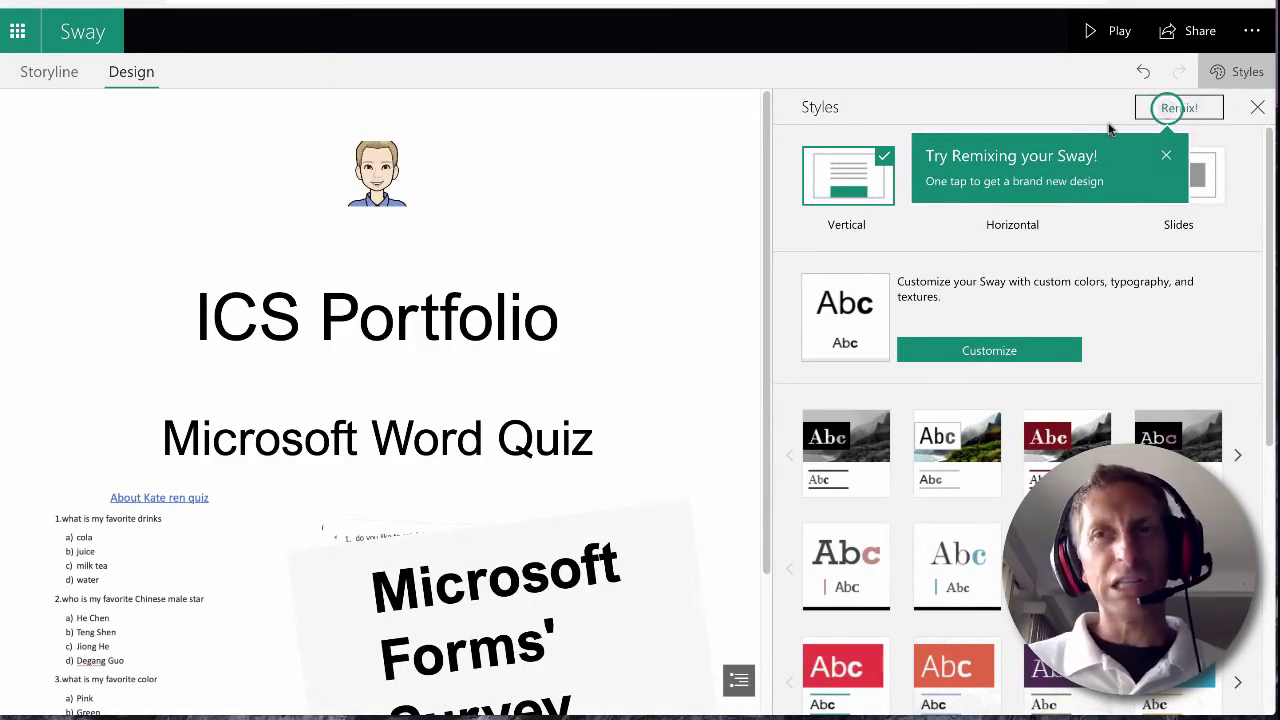
left_click(1190, 114)
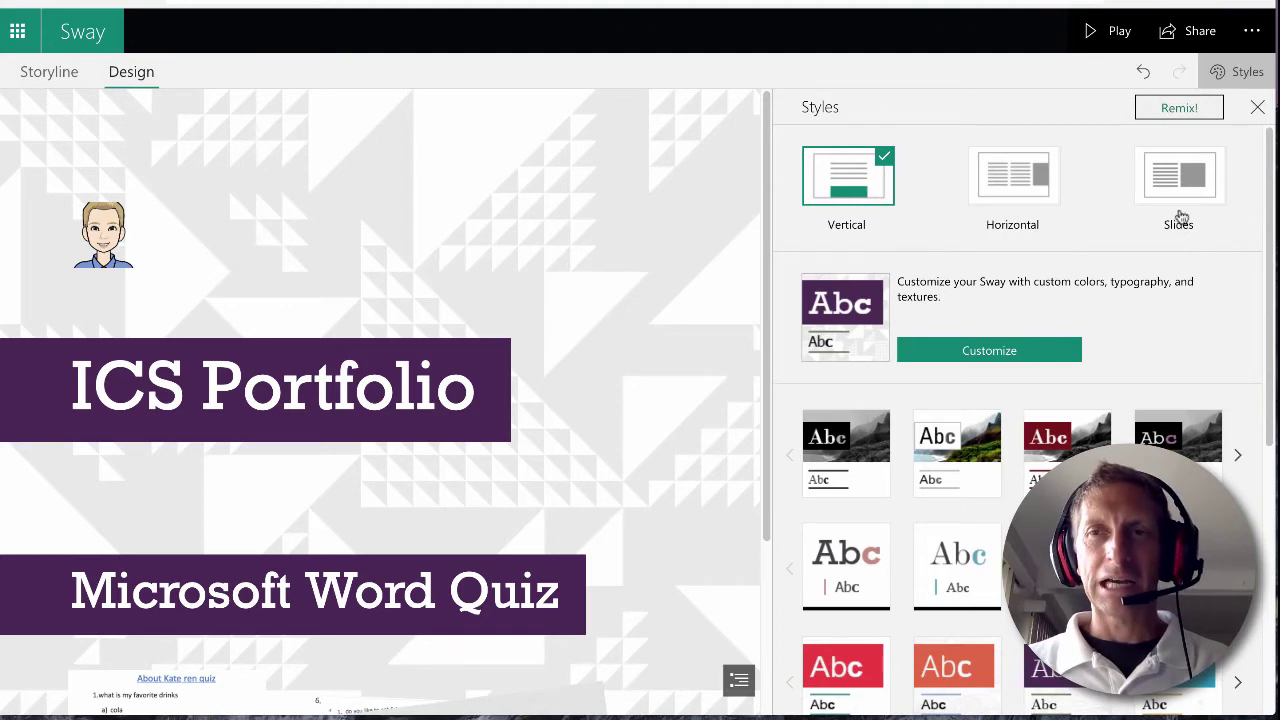
left_click(1190, 120)
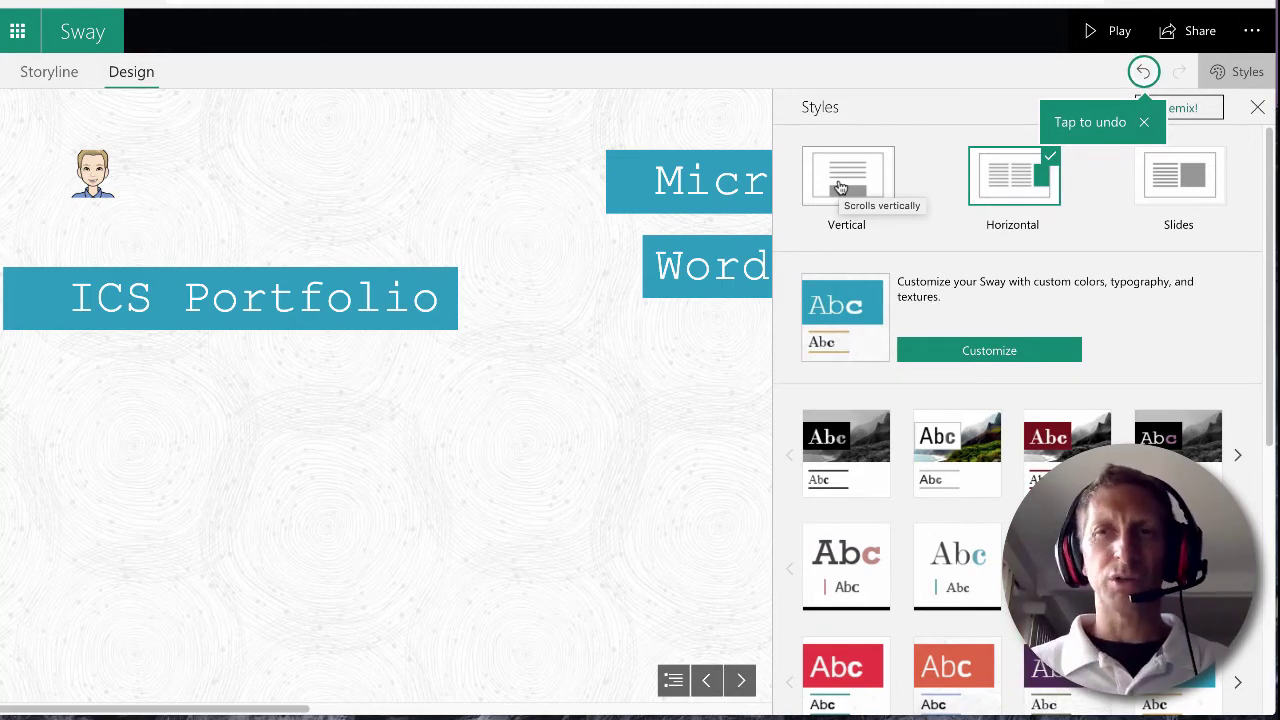
Step: Try the Slides layout by paging through the portfolio, and switch the Sway to the Vertical layout
left_click(1160, 182)
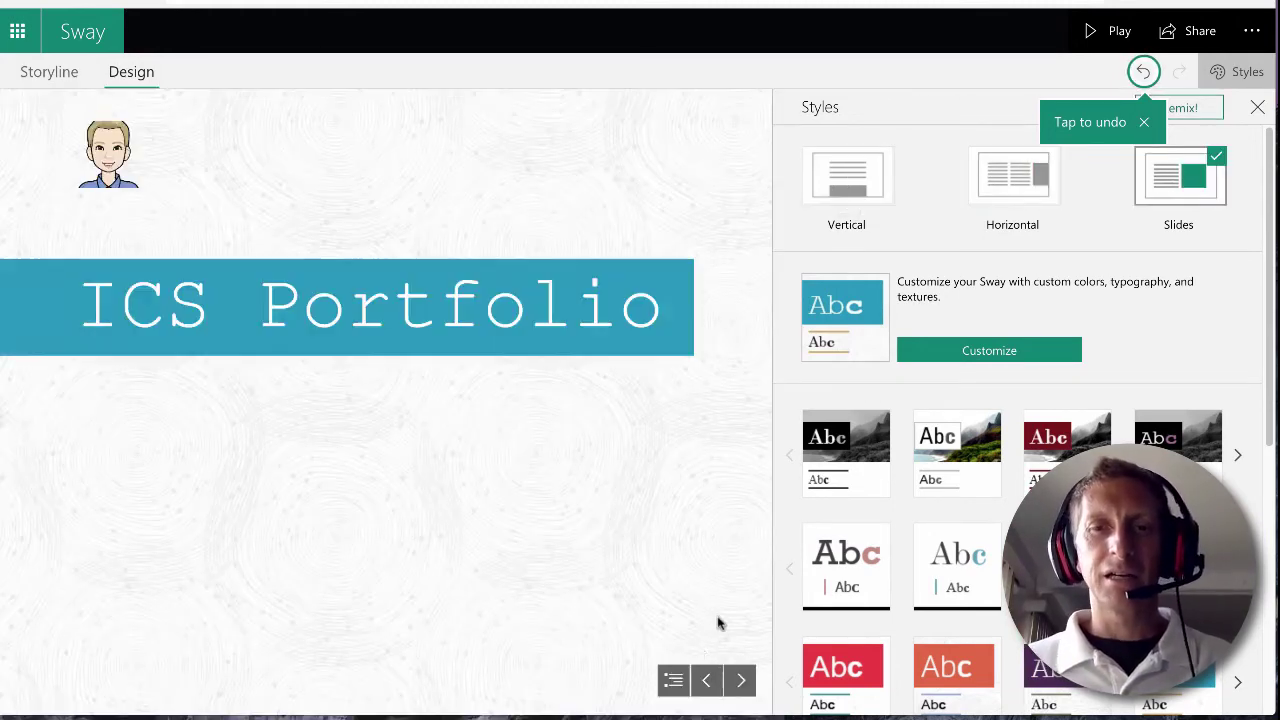
left_click(740, 682)
left_click(740, 684)
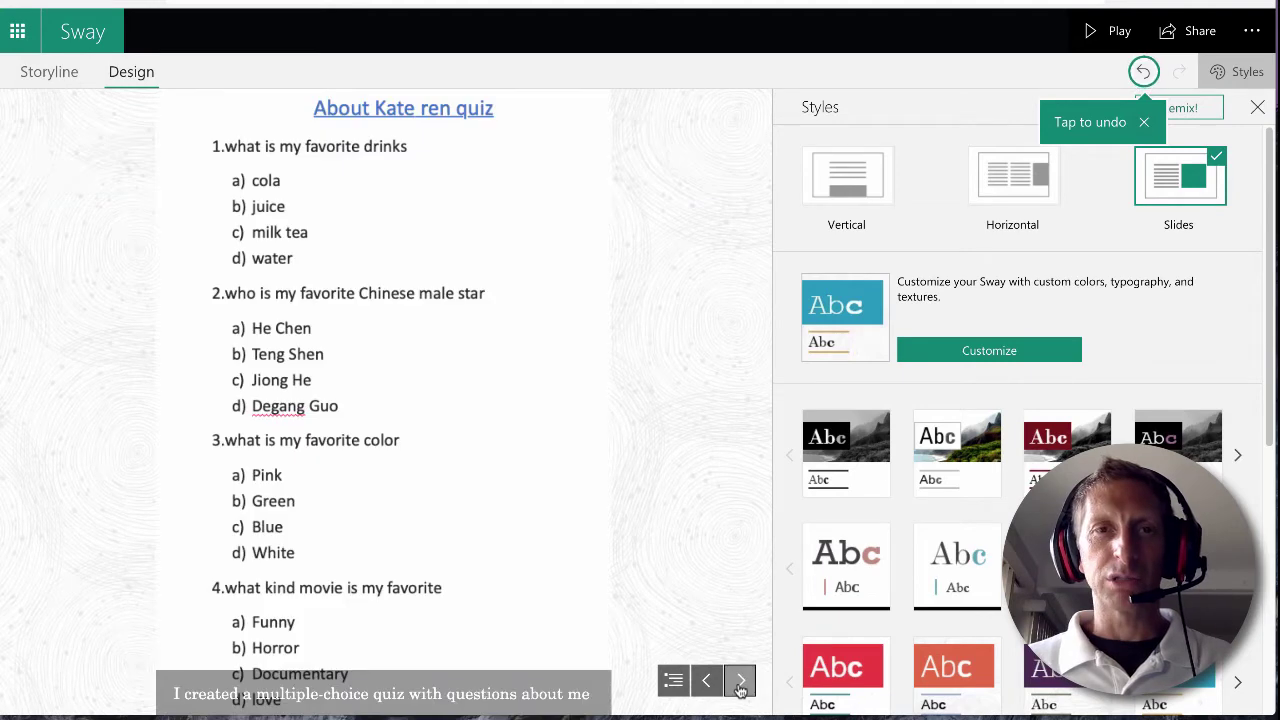
left_click(706, 682)
left_click(865, 192)
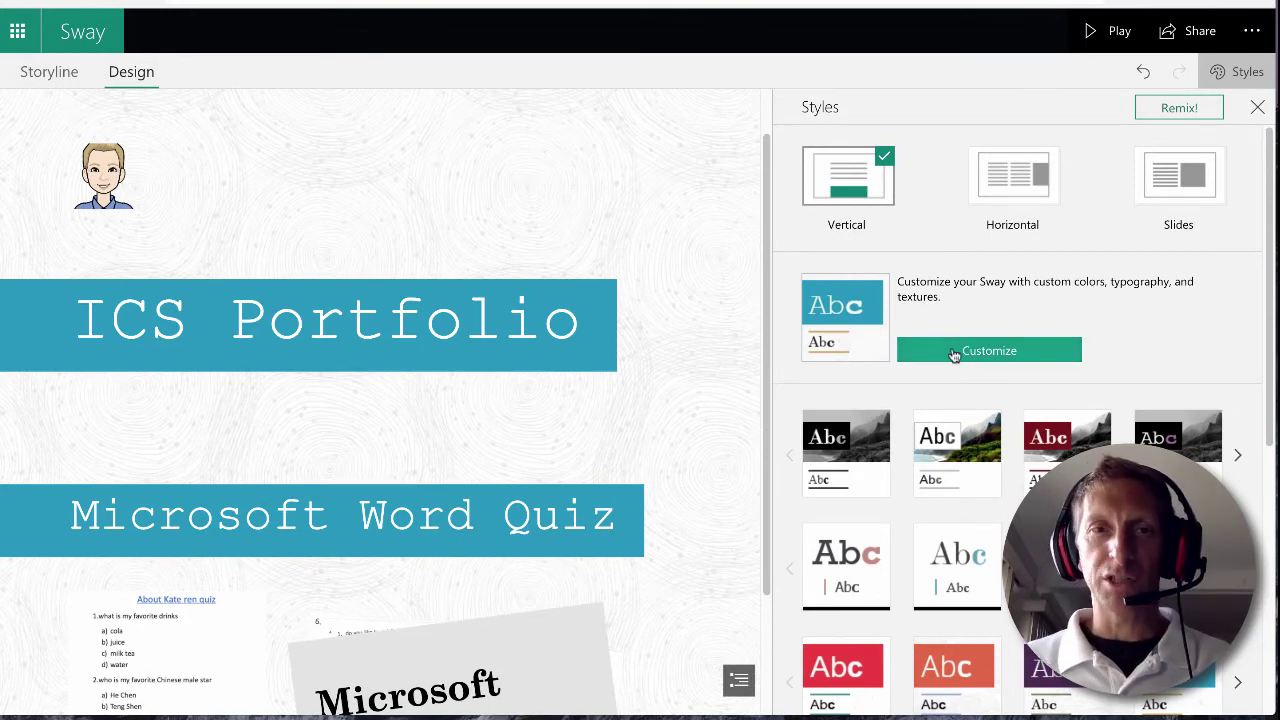
scroll(598, 358, "down", 2)
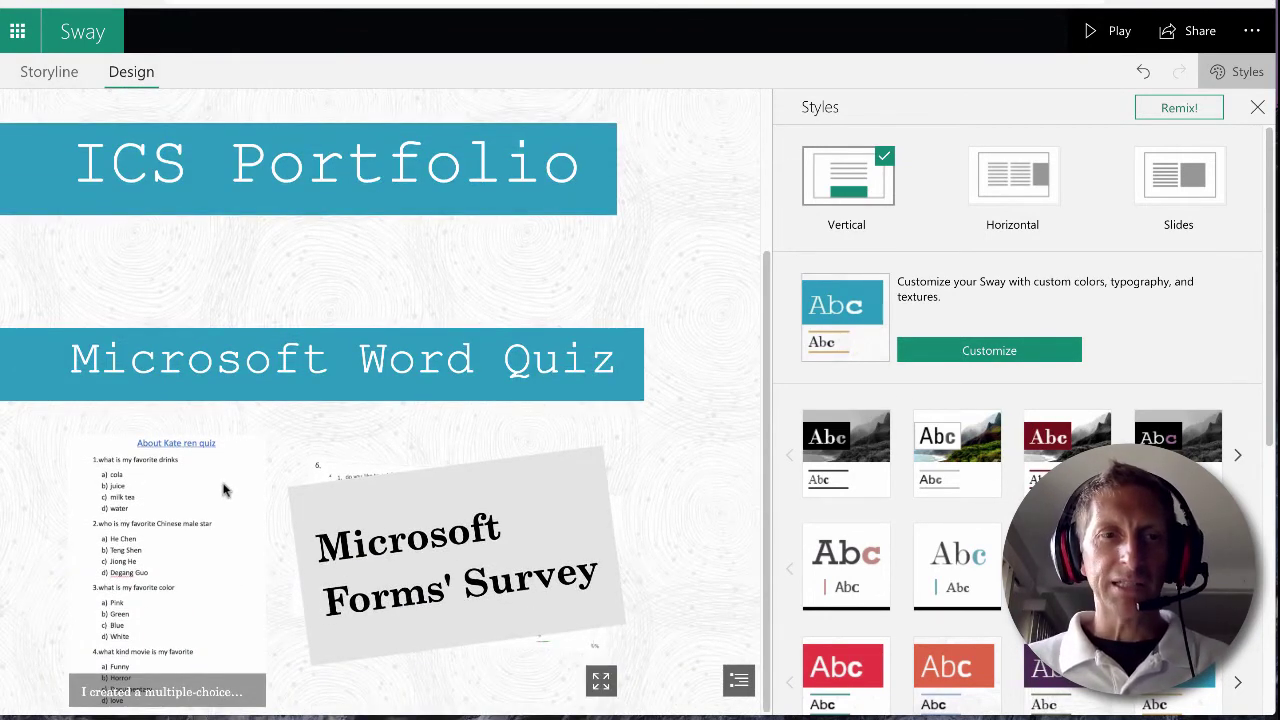
Step: Browse the further design styles and apply the beige paper-textured one with dark serif headings
scroll(962, 455, "down", 2)
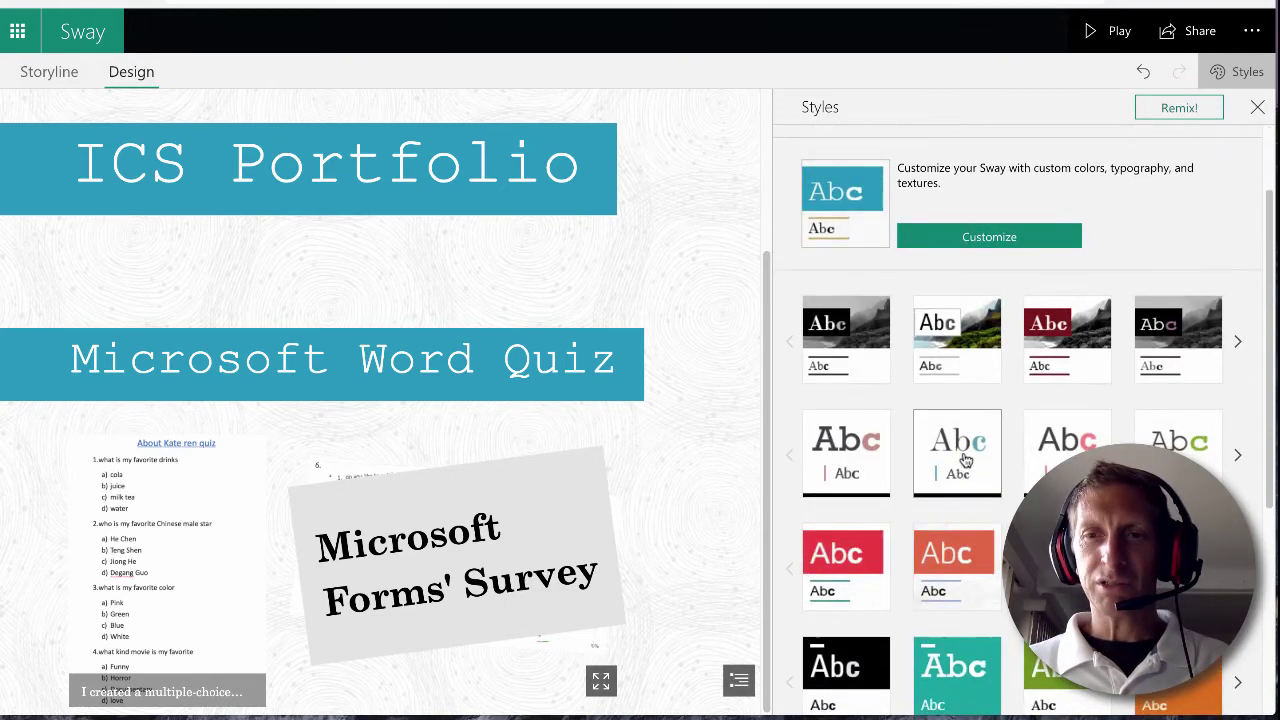
scroll(1020, 420, "down", 5)
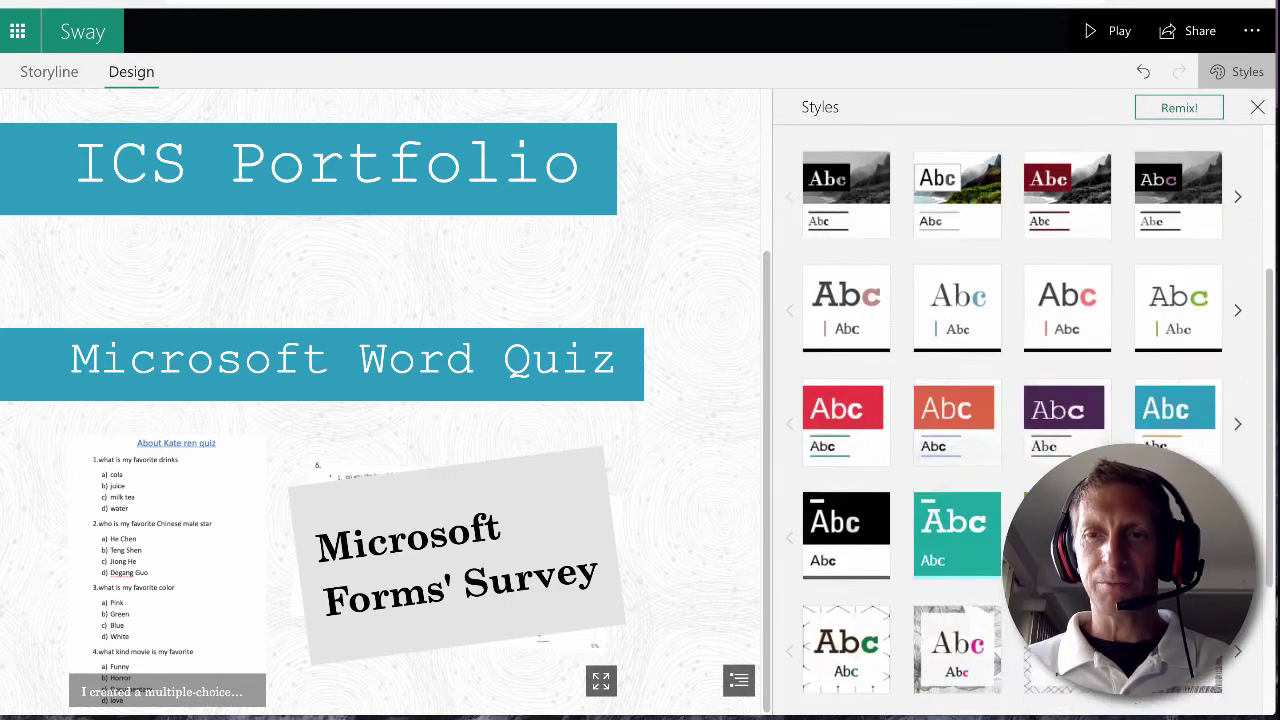
left_click(1238, 489)
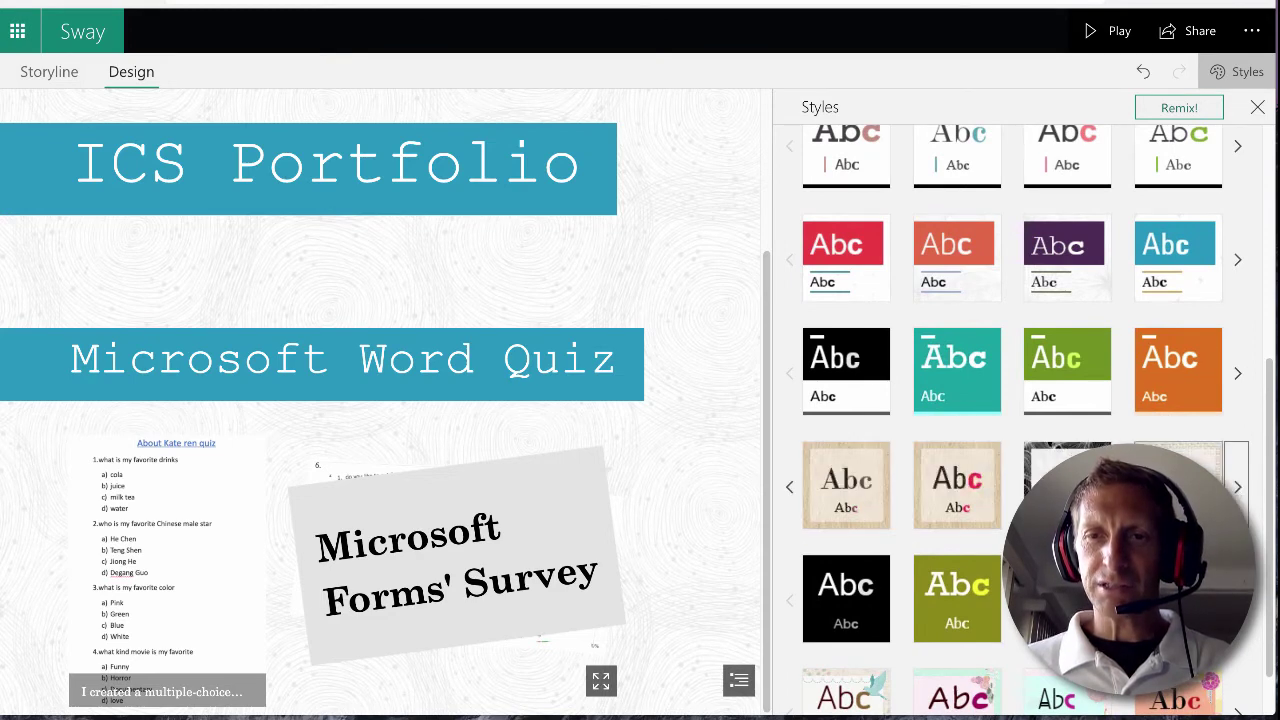
left_click(808, 478)
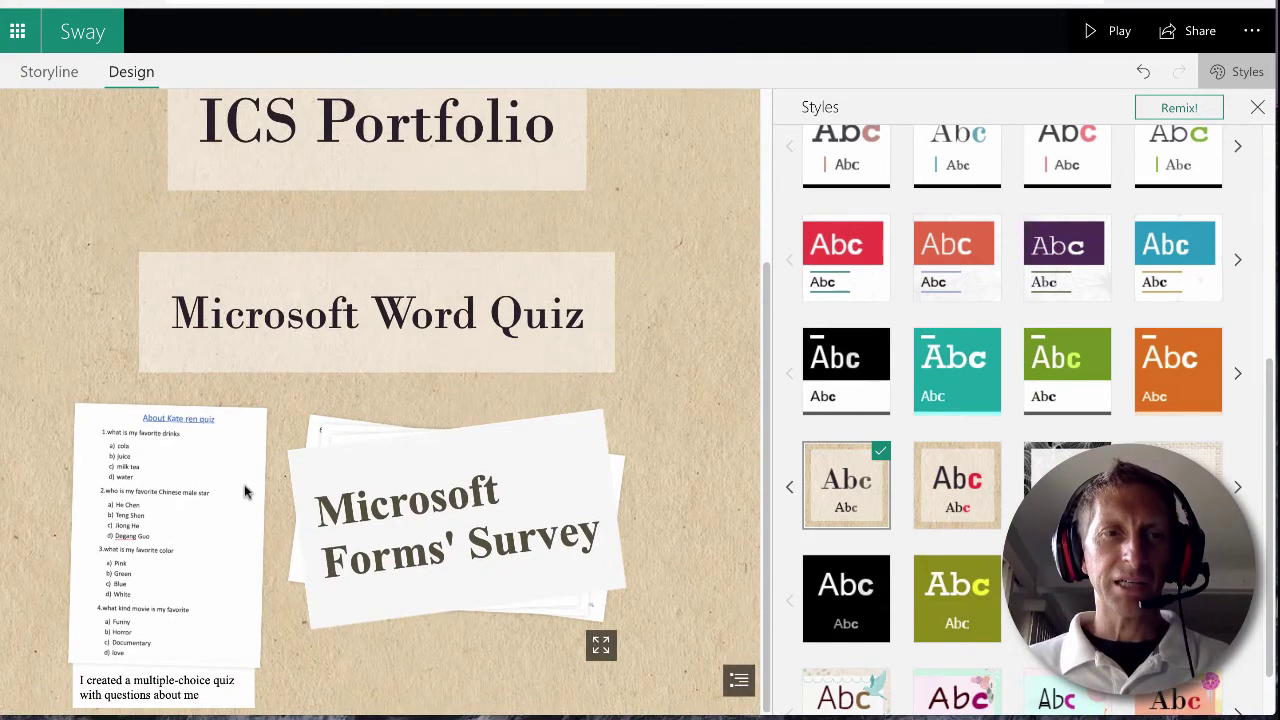
scroll(950, 443, "down", 1)
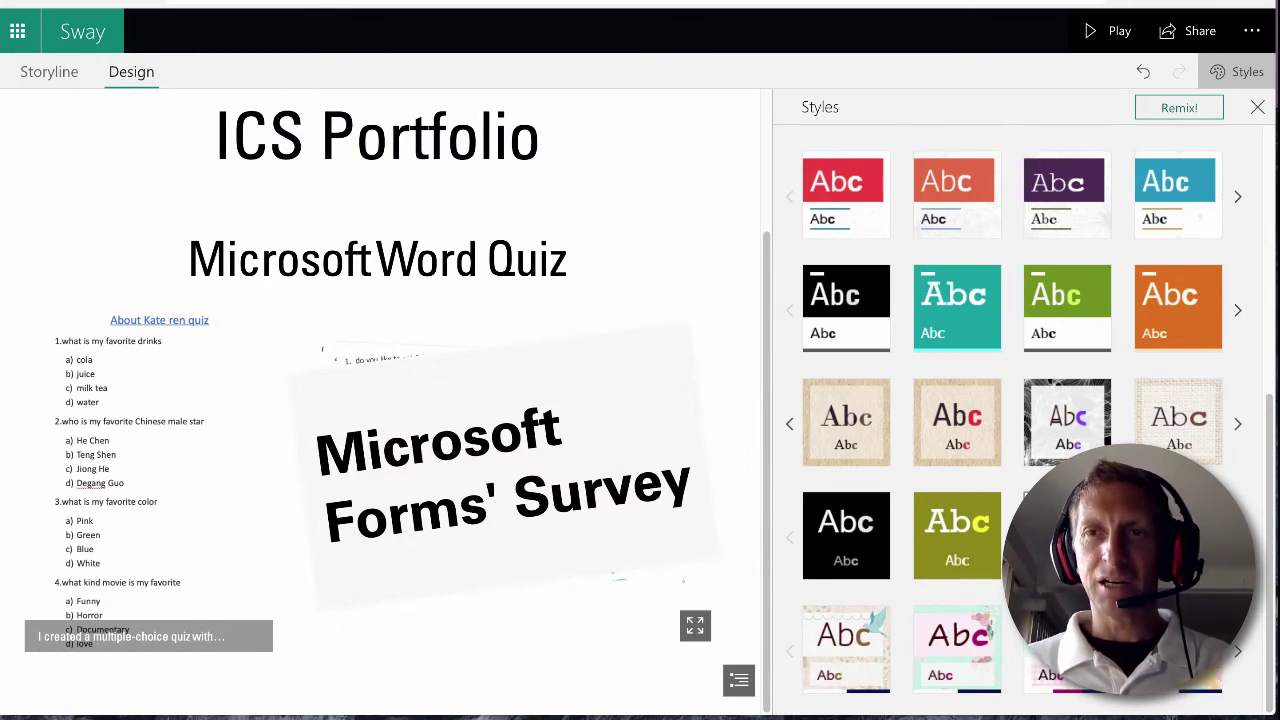
Step: Customize the style's colors, trying the curated red palette and choosing the white one with teal headings
scroll(969, 358, "up", 8)
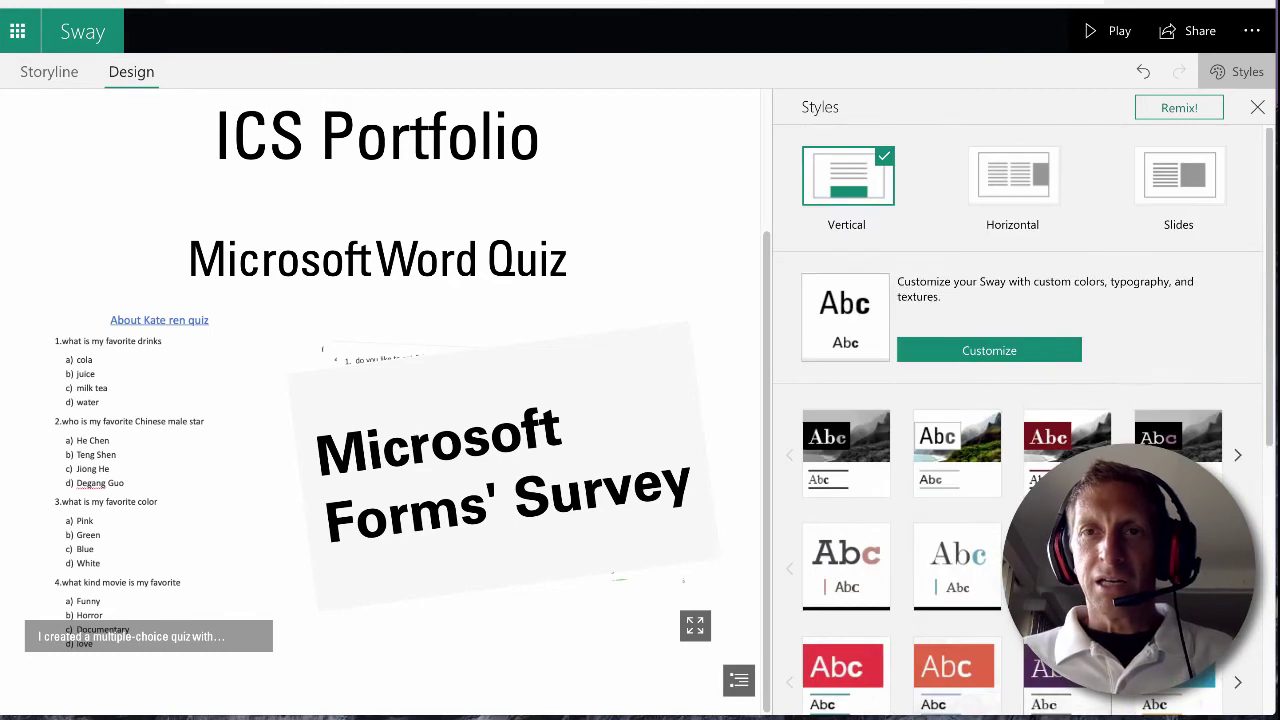
left_click(986, 351)
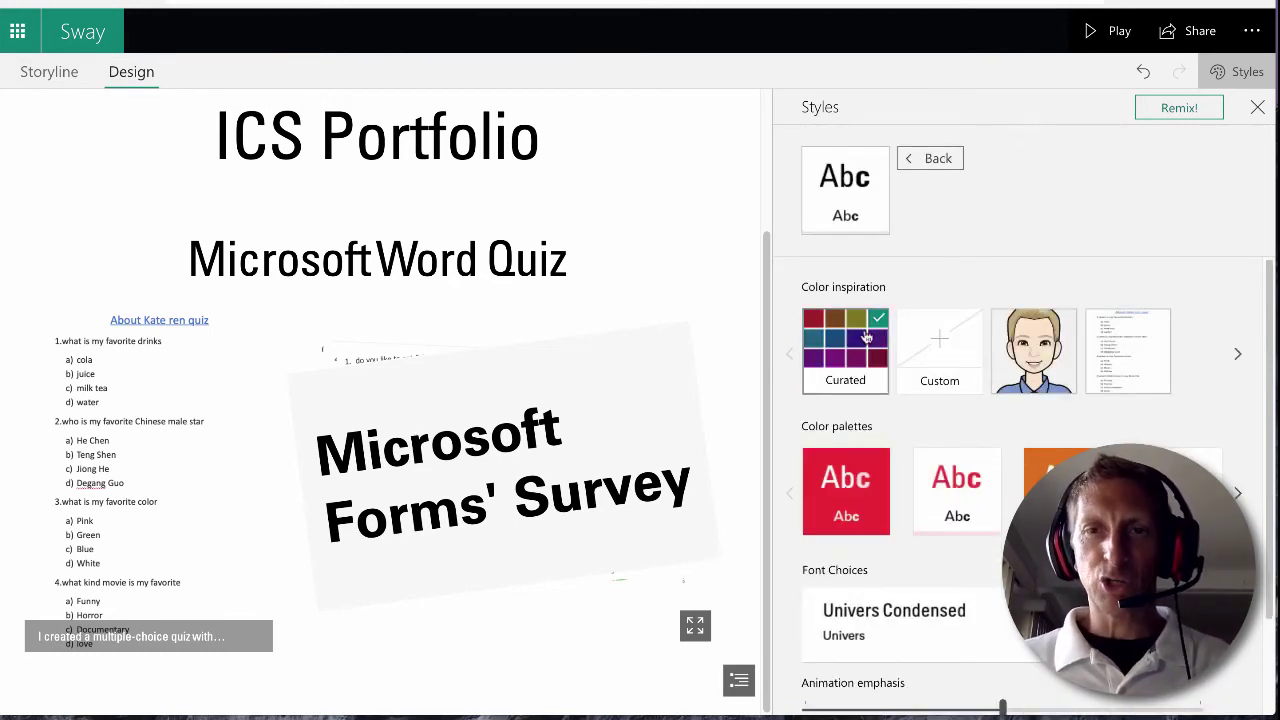
left_click(872, 493)
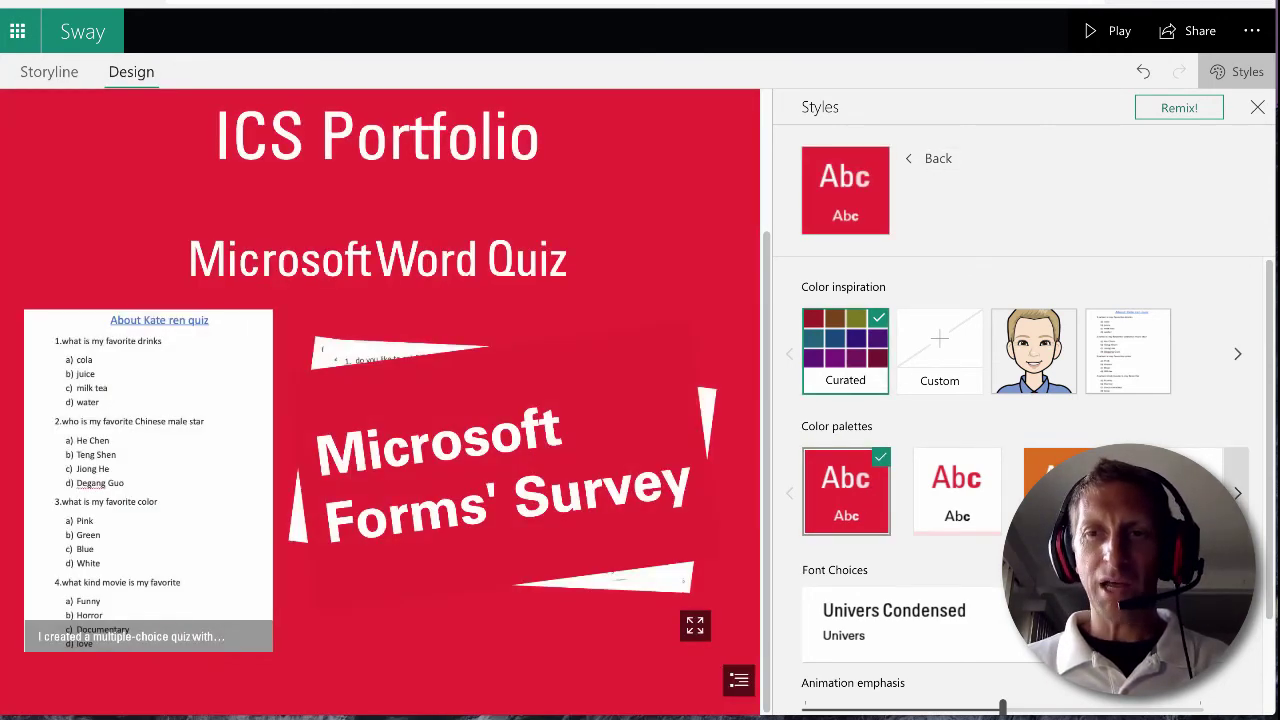
left_click(1237, 493)
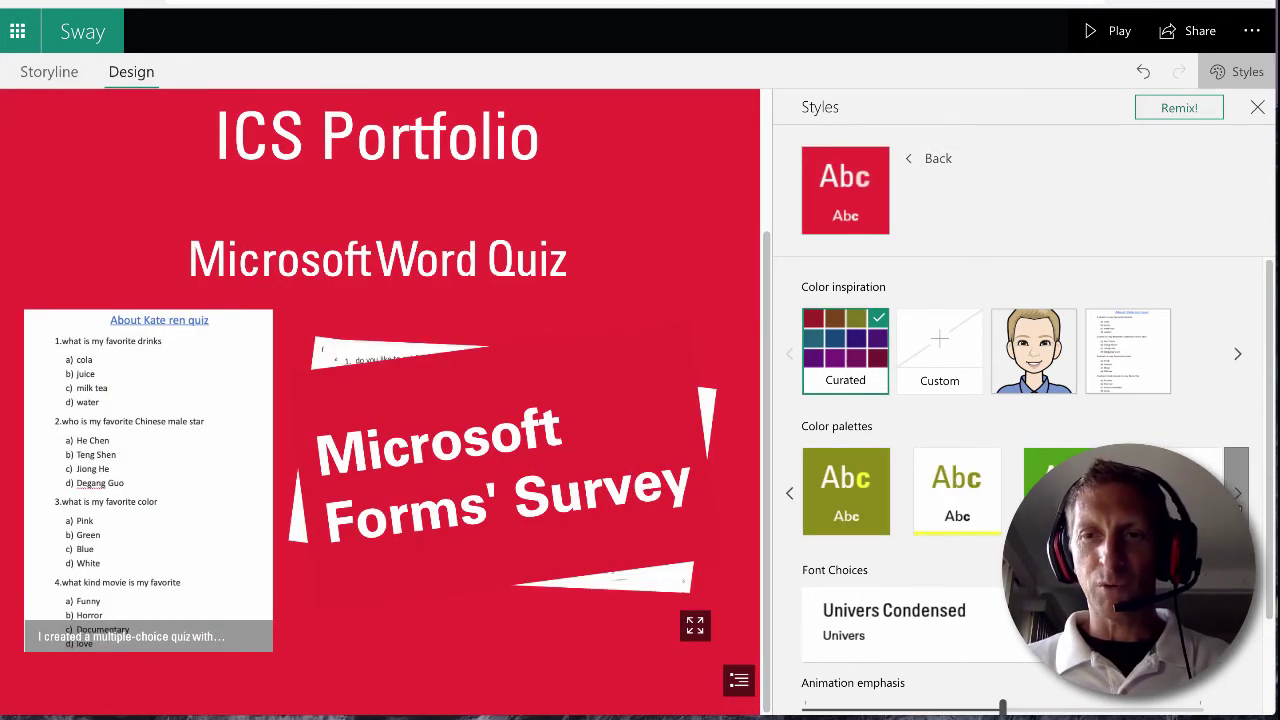
left_click(1179, 491)
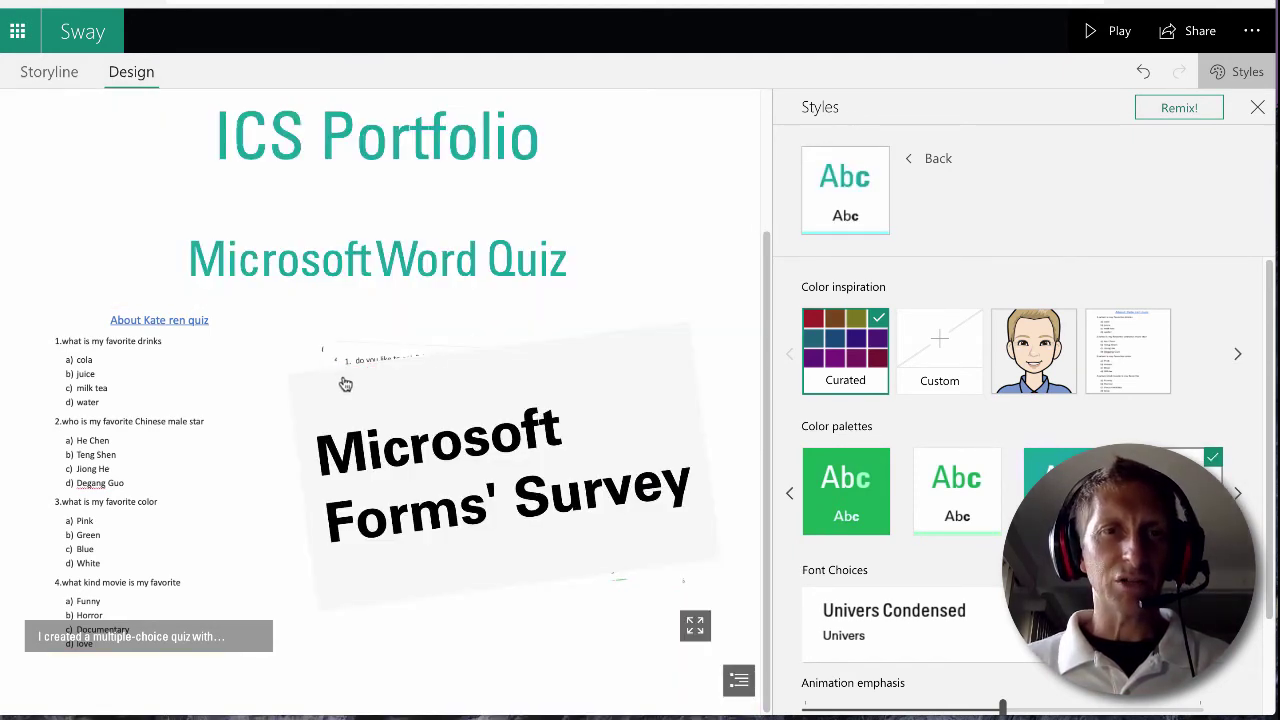
Step: Expand the font choices and raise the text size above Normal in the custom style settings
scroll(965, 485, "down", 2)
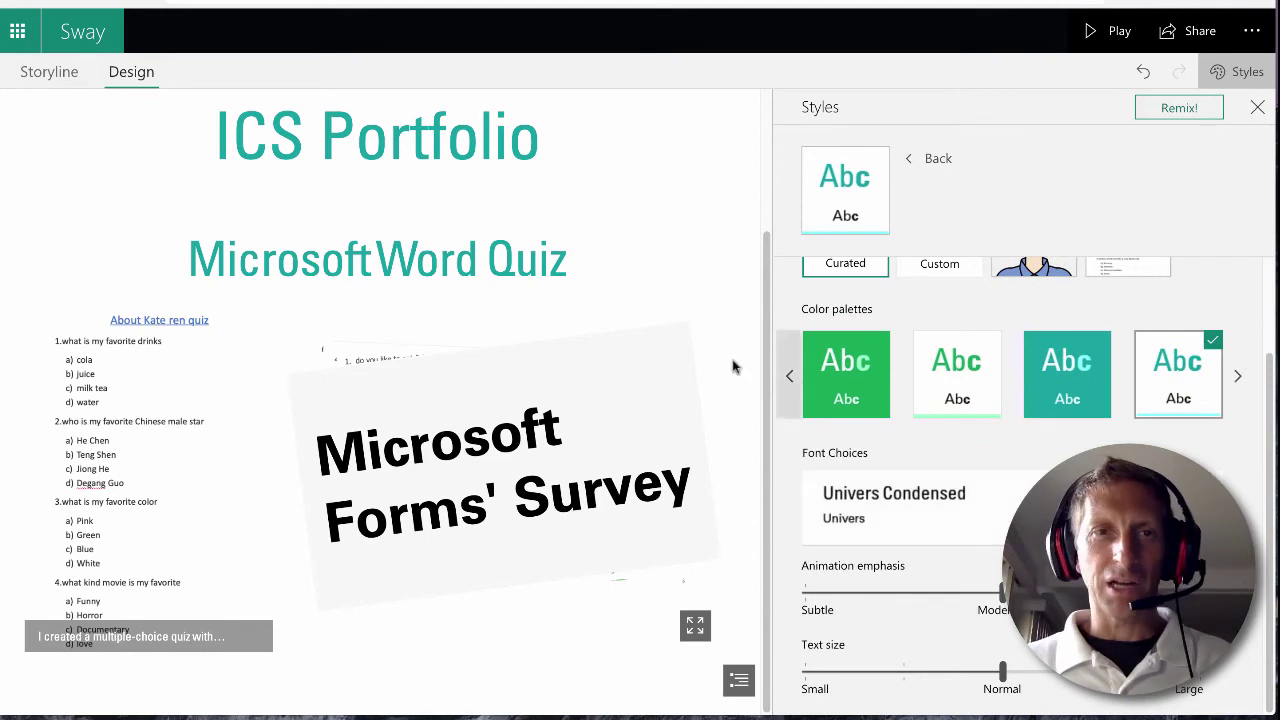
left_click(908, 492)
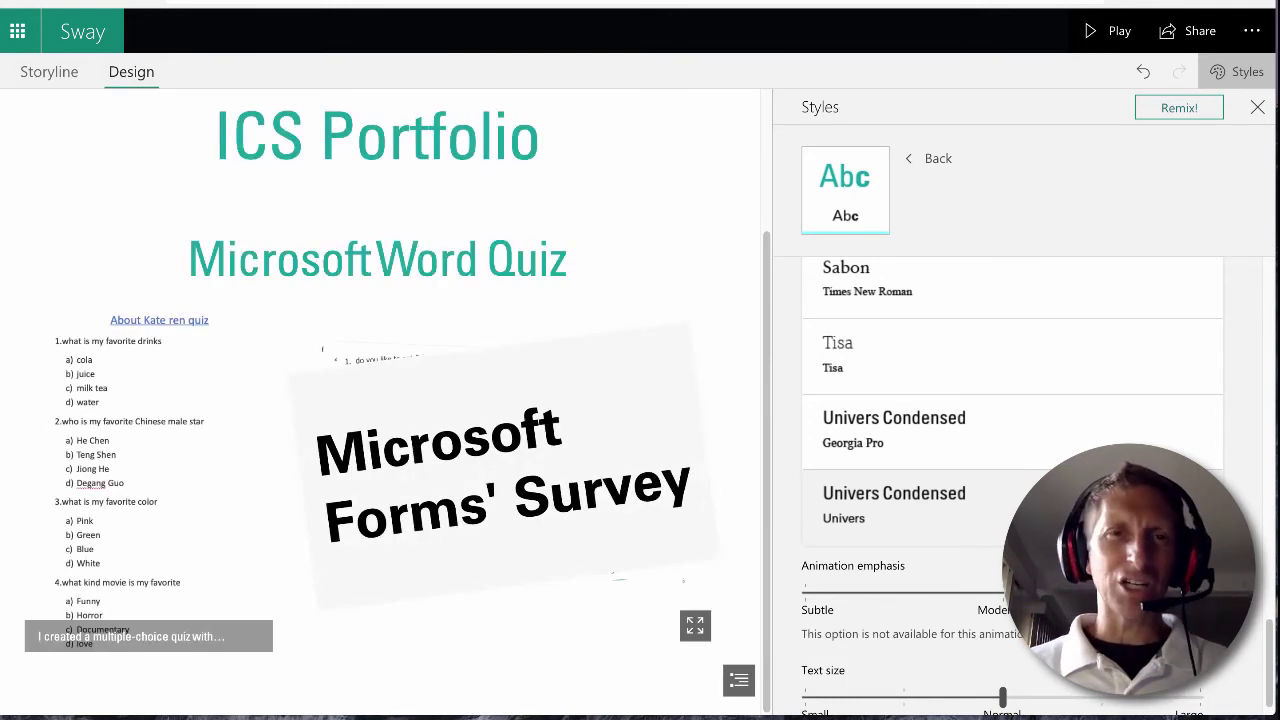
scroll(1012, 450, "down", 1)
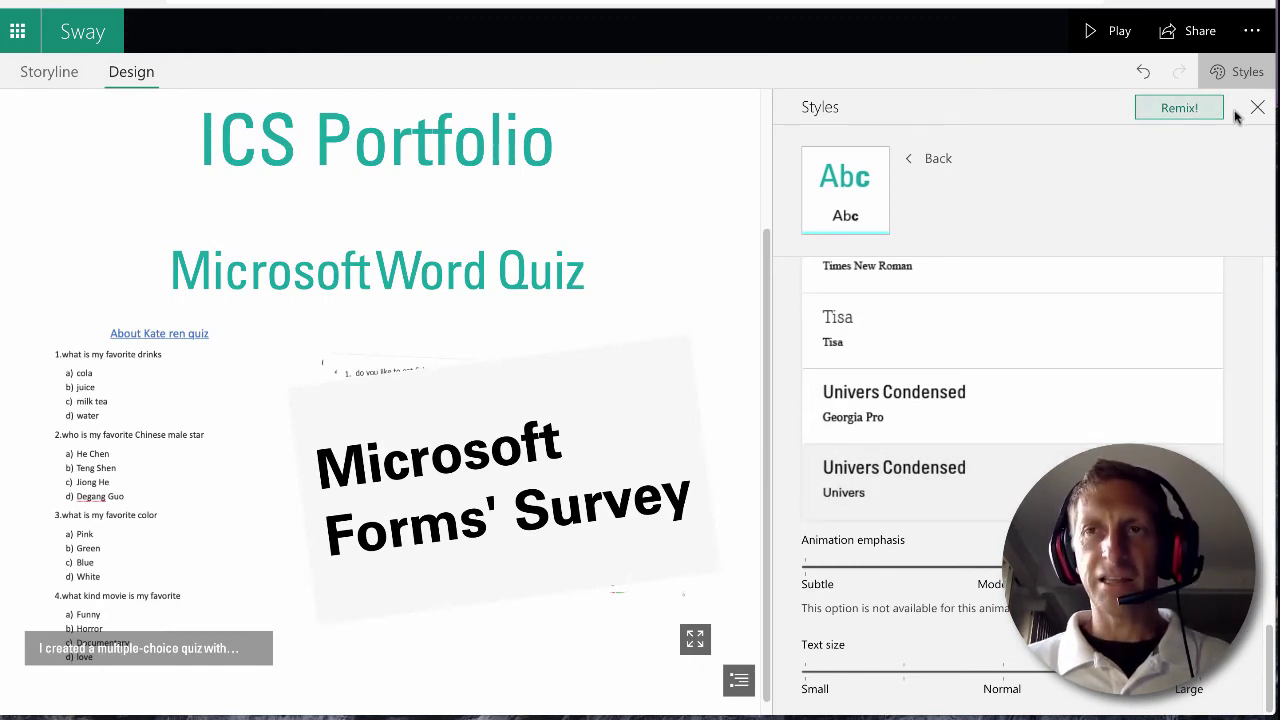
scroll(1043, 323, "up", 5)
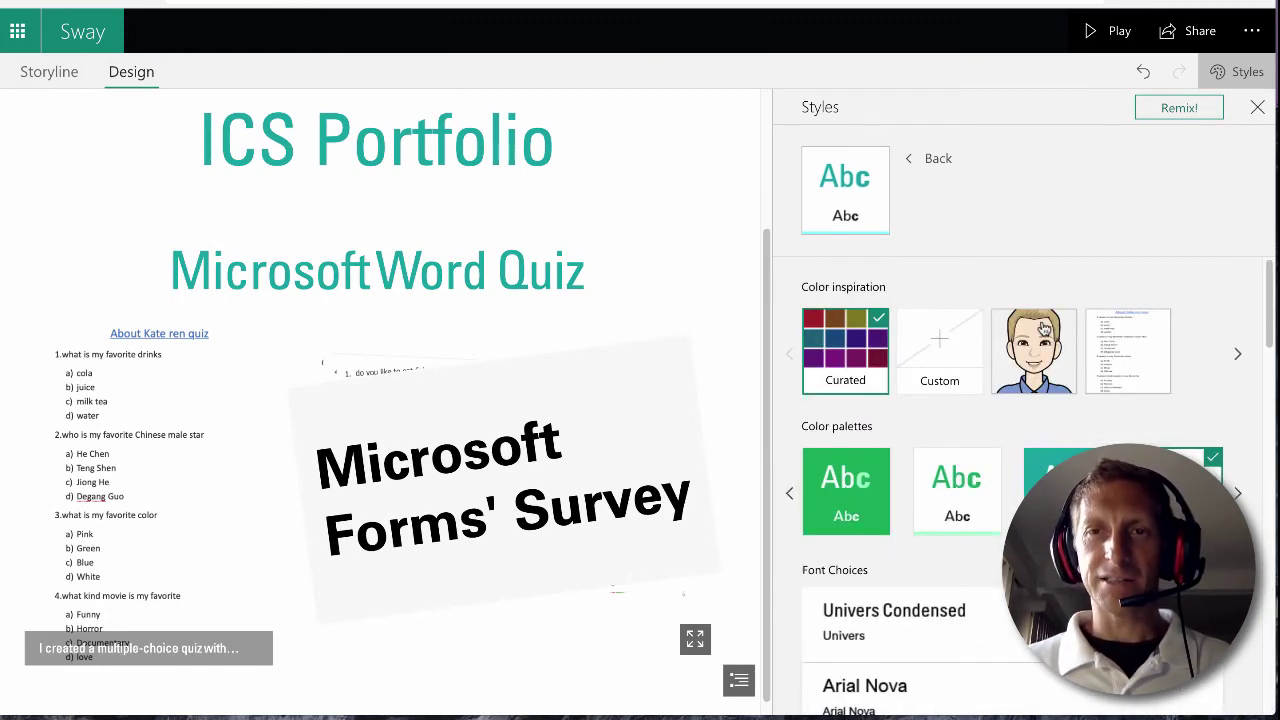
left_click(942, 172)
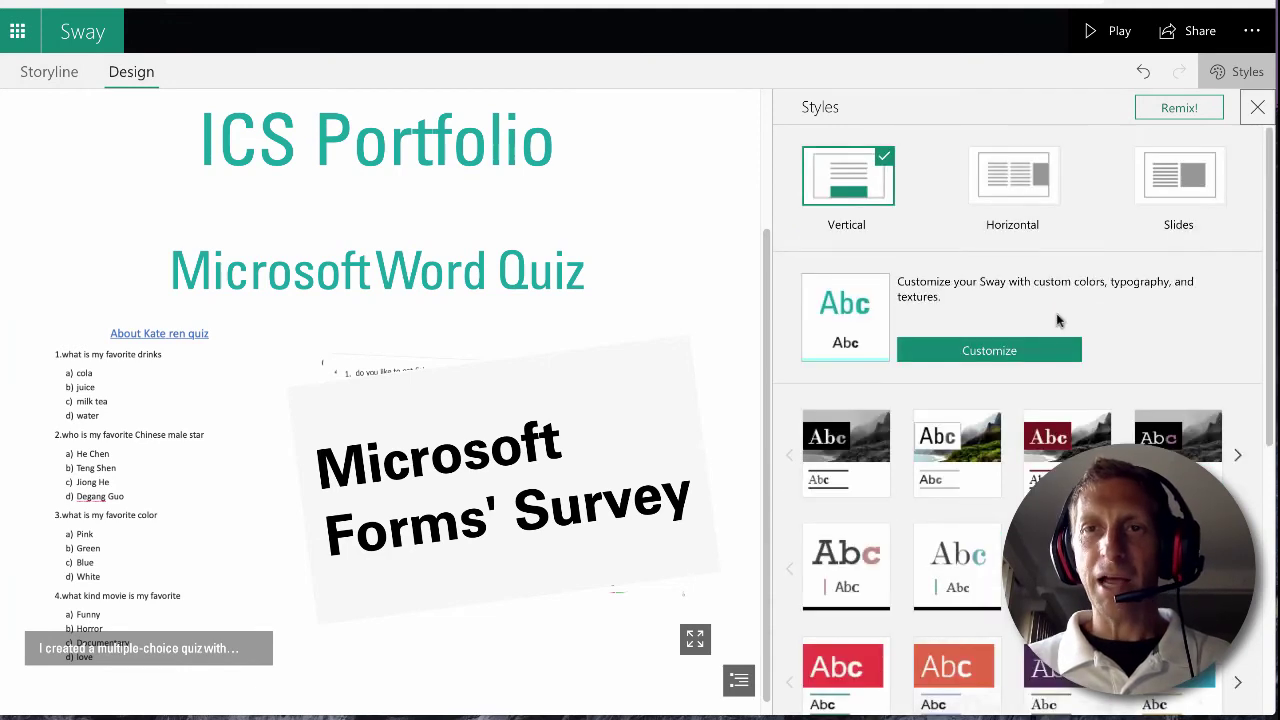
Step: Play the Sway and examine the restyled headings, captioned quiz image and survey stack
left_click(1114, 33)
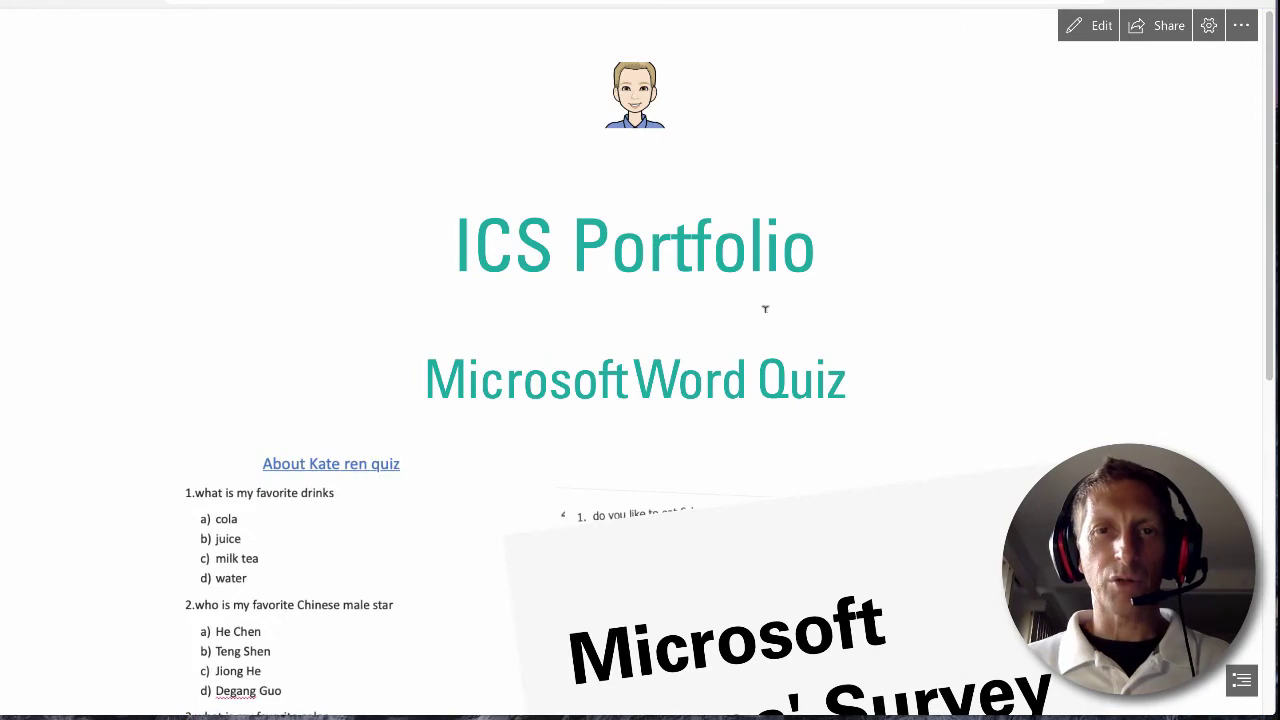
scroll(765, 312, "down", 6)
scroll(623, 346, "up", 3)
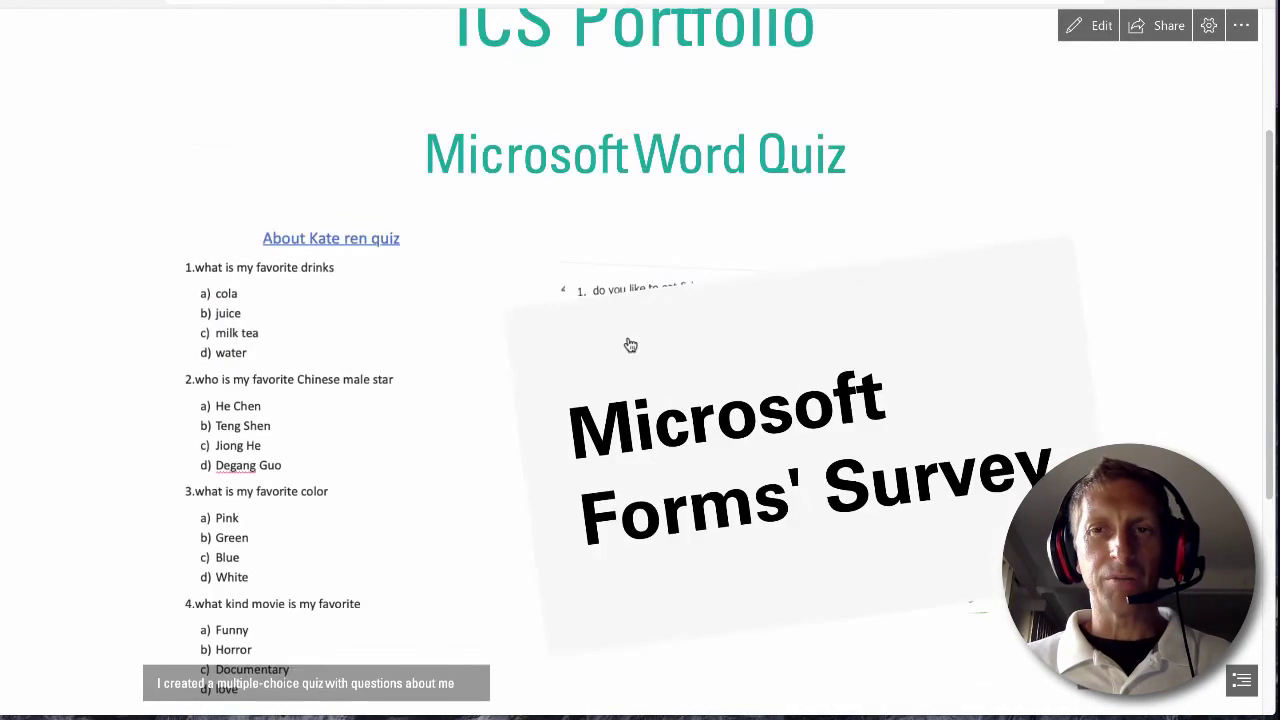
scroll(680, 350, "up", 2)
scroll(963, 449, "down", 6)
scroll(950, 372, "up", 6)
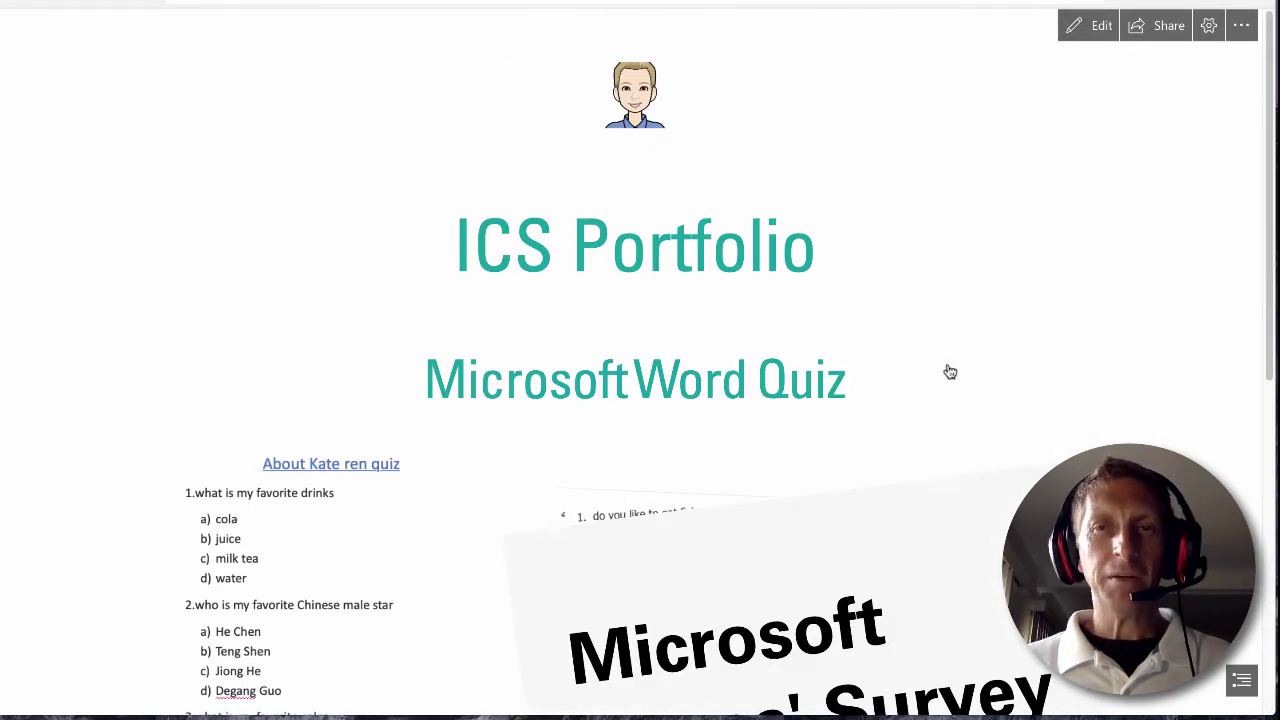
Step: Look over the sharing options and the autoplay, layout and animation settings
left_click(1152, 26)
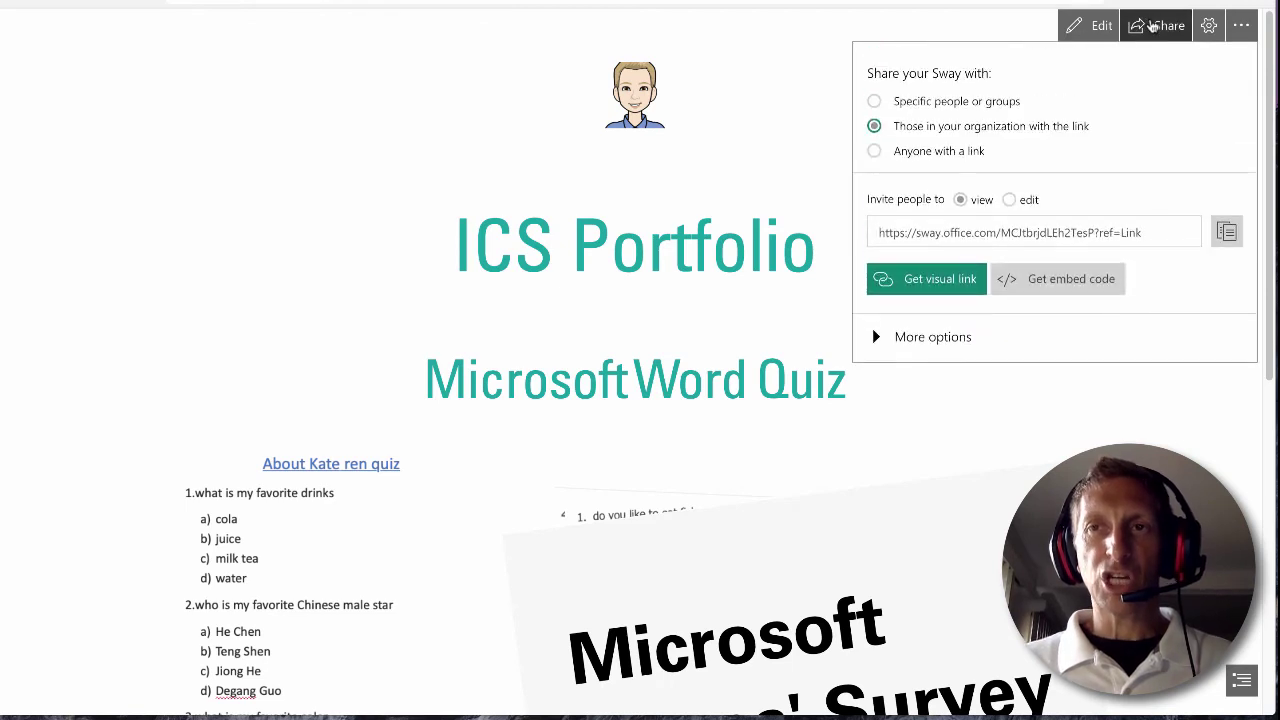
left_click(1208, 26)
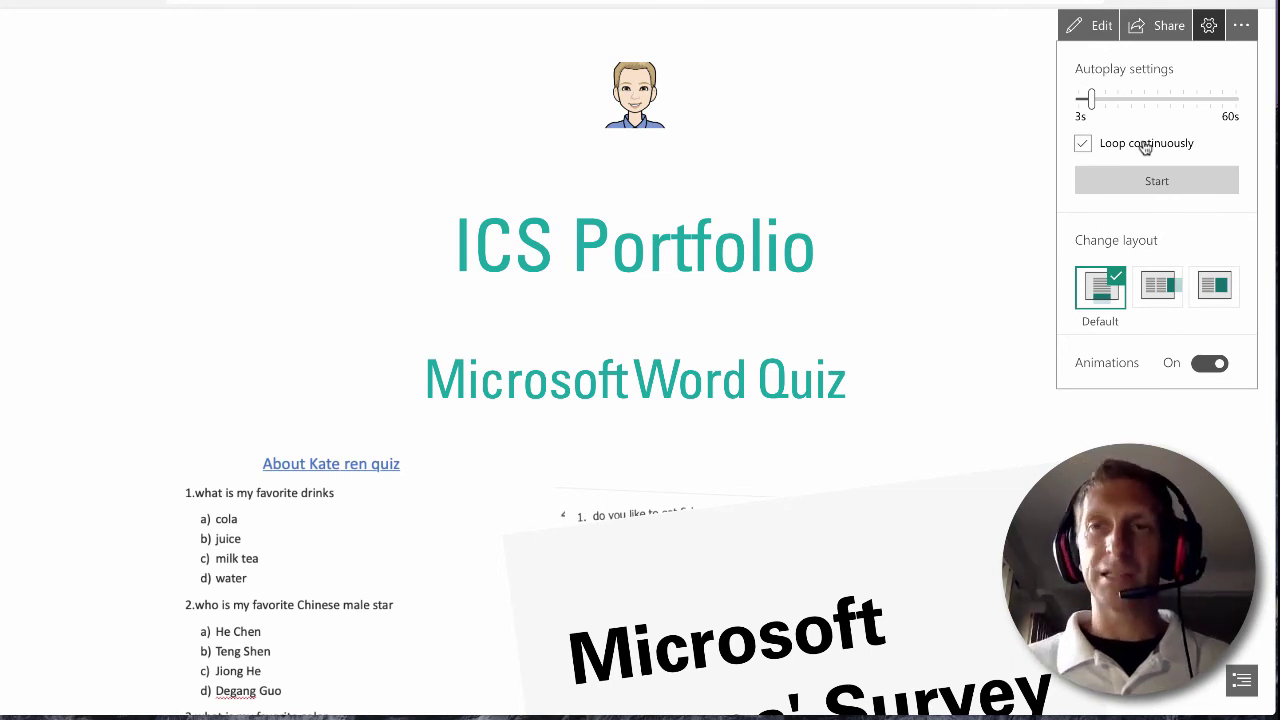
Step: Share the Sway for viewing with anyone with a link, copy the link, and check the additional sharing options
left_click(1155, 28)
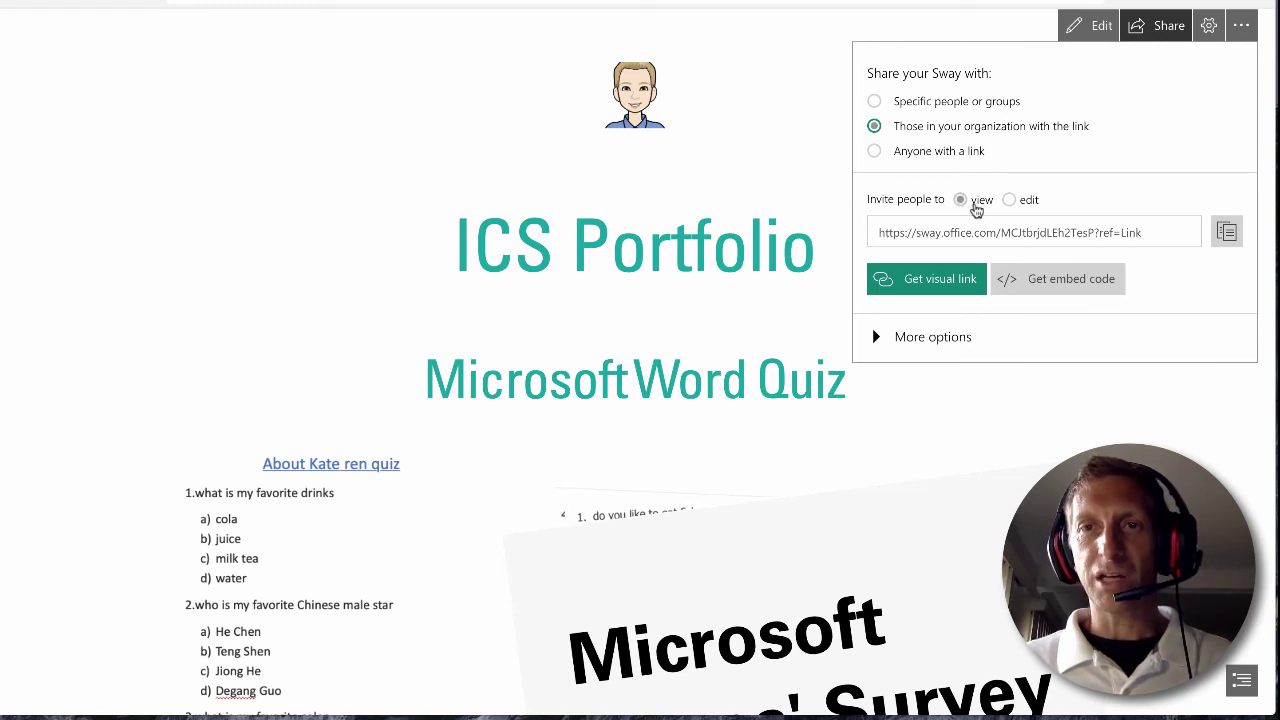
left_click(962, 151)
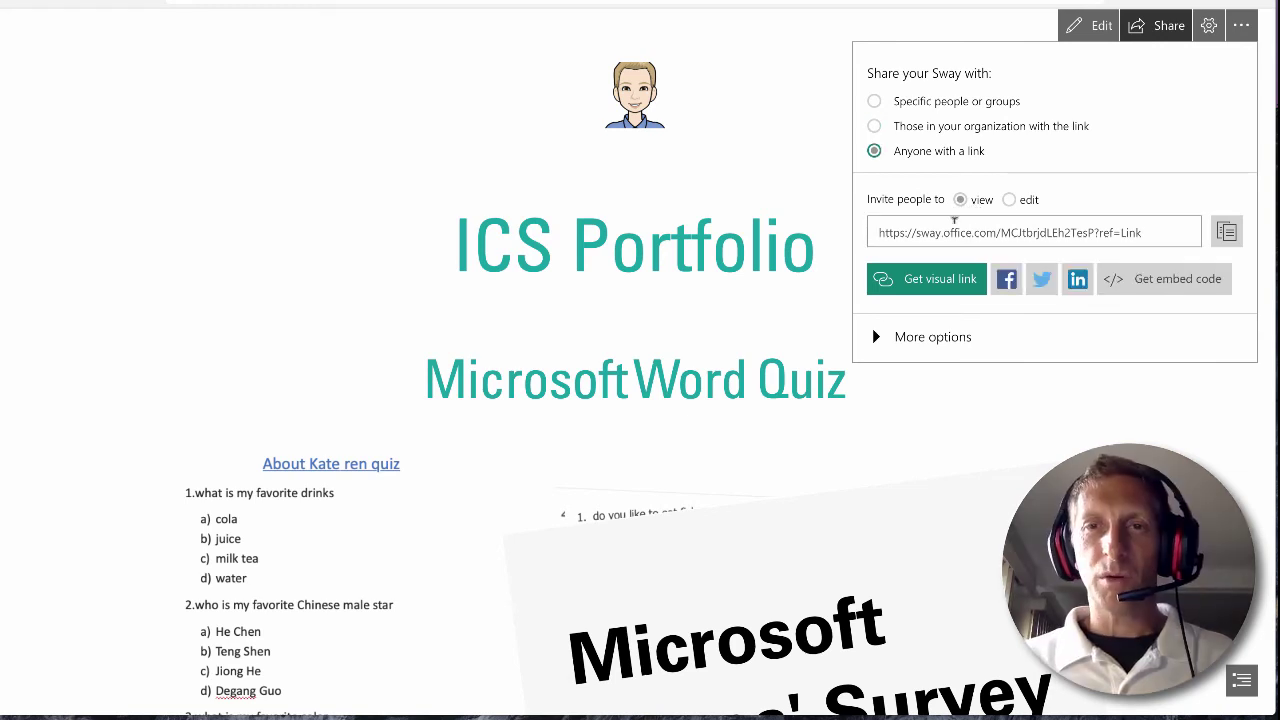
left_click(1226, 231)
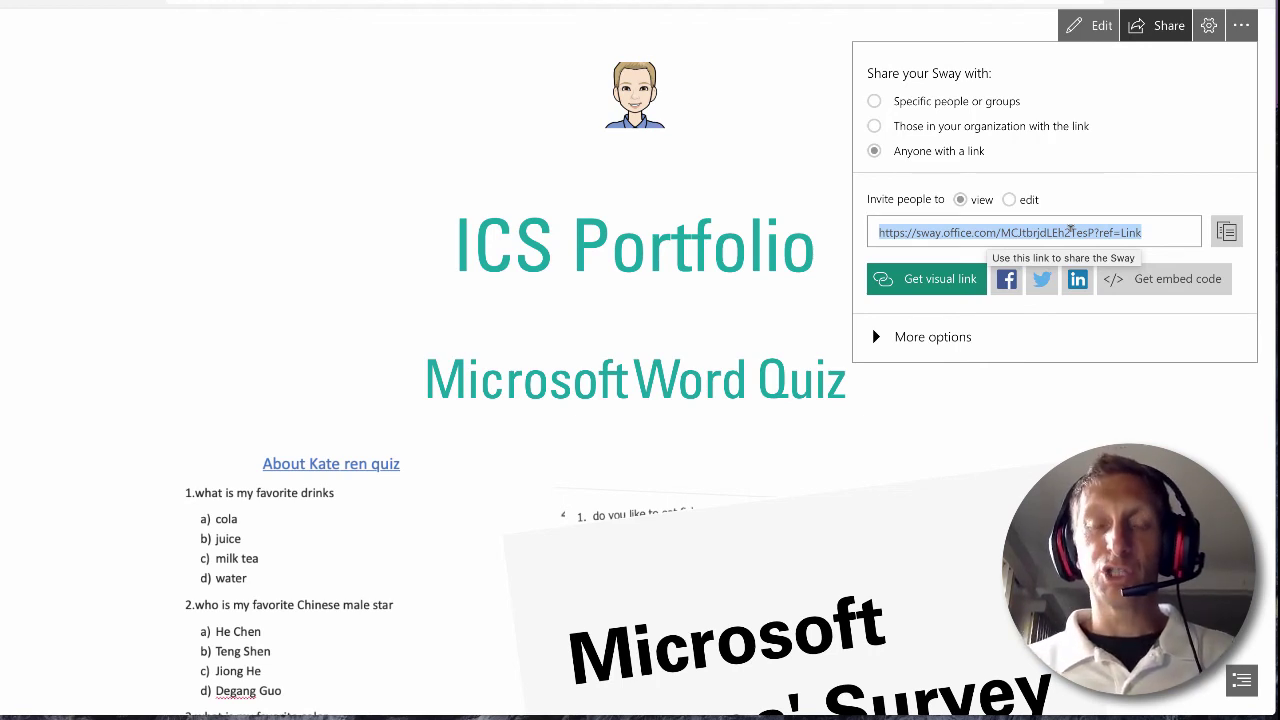
left_click(957, 342)
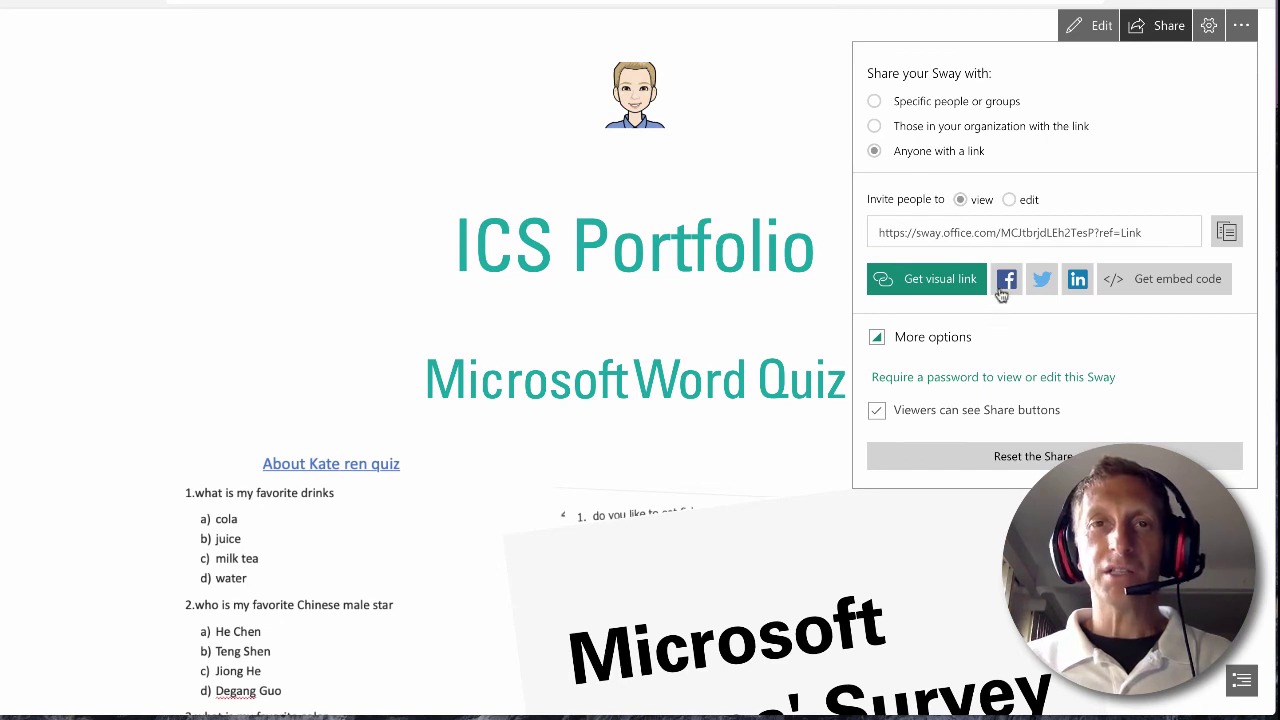
left_click(784, 174)
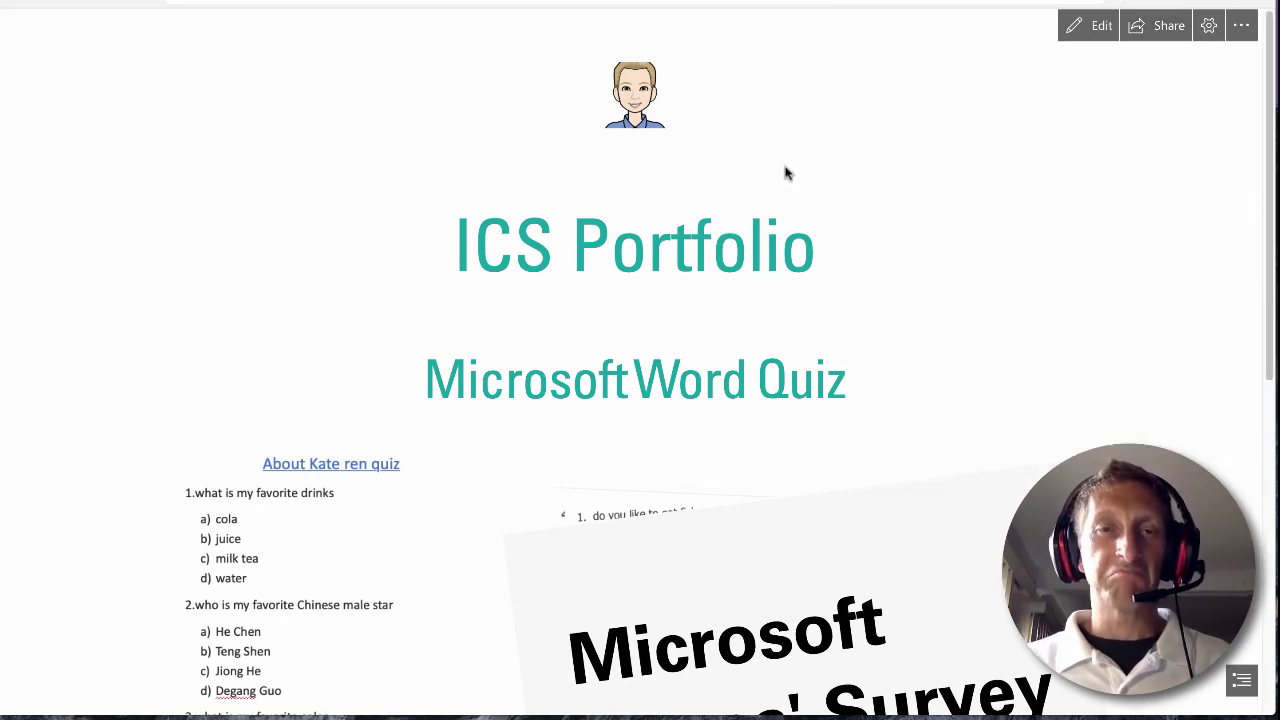